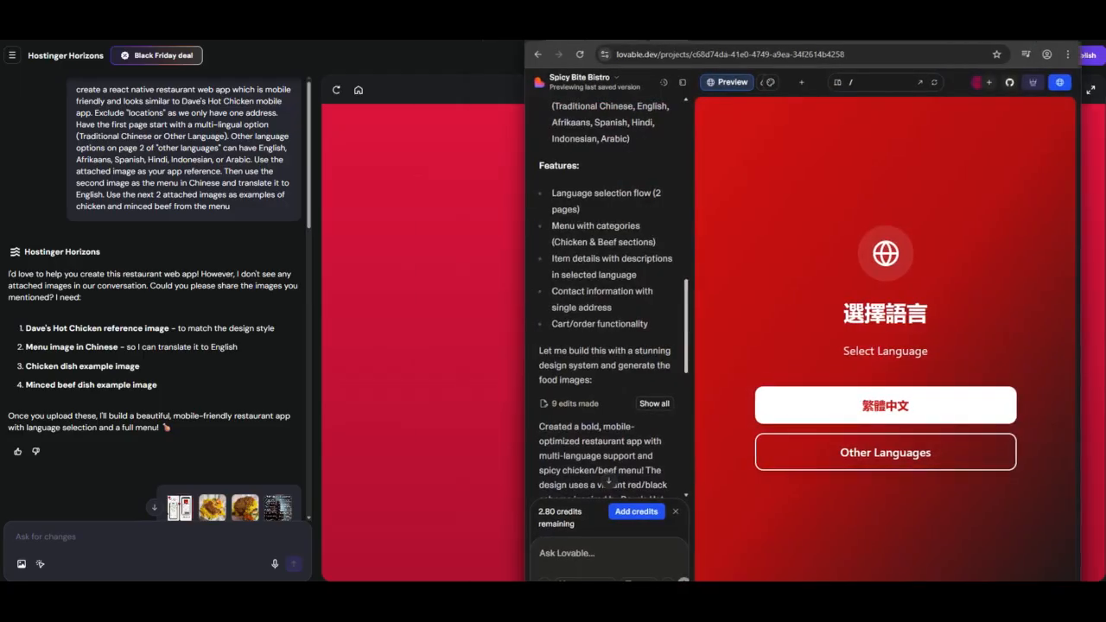
# Step: Switch to the Hostinger Horizons project and review the chat from the attached images and build summary to the logo update request
pyautogui.moveTo(803, 43); pyautogui.dragTo(643, 40)
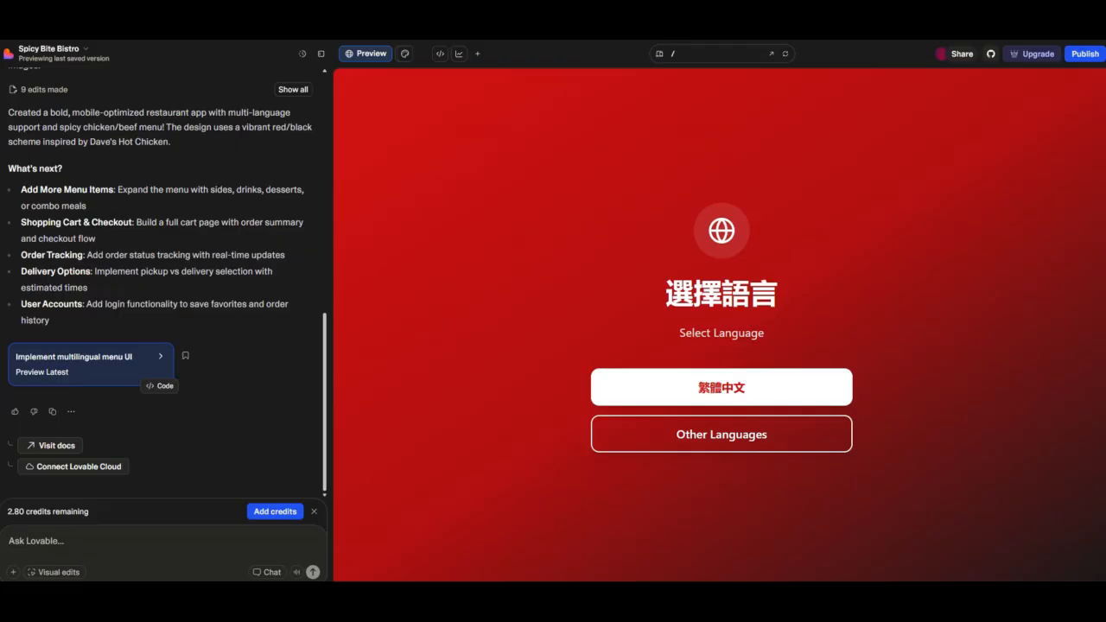
pyautogui.hotkey('alt', 'Tab')
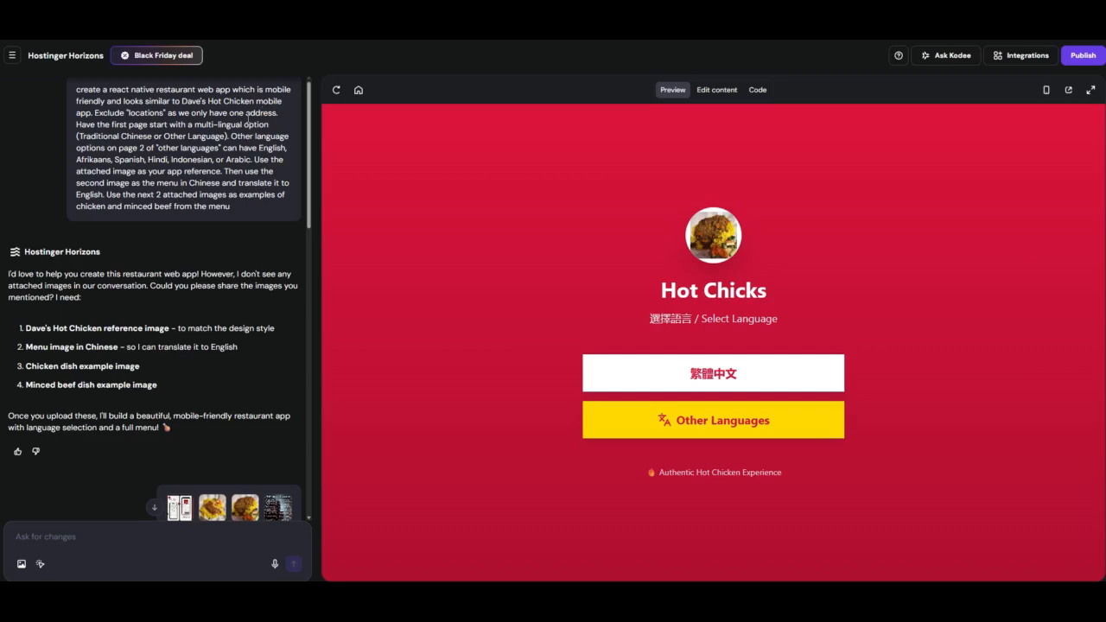
pyautogui.scroll(-1, 183, 183)
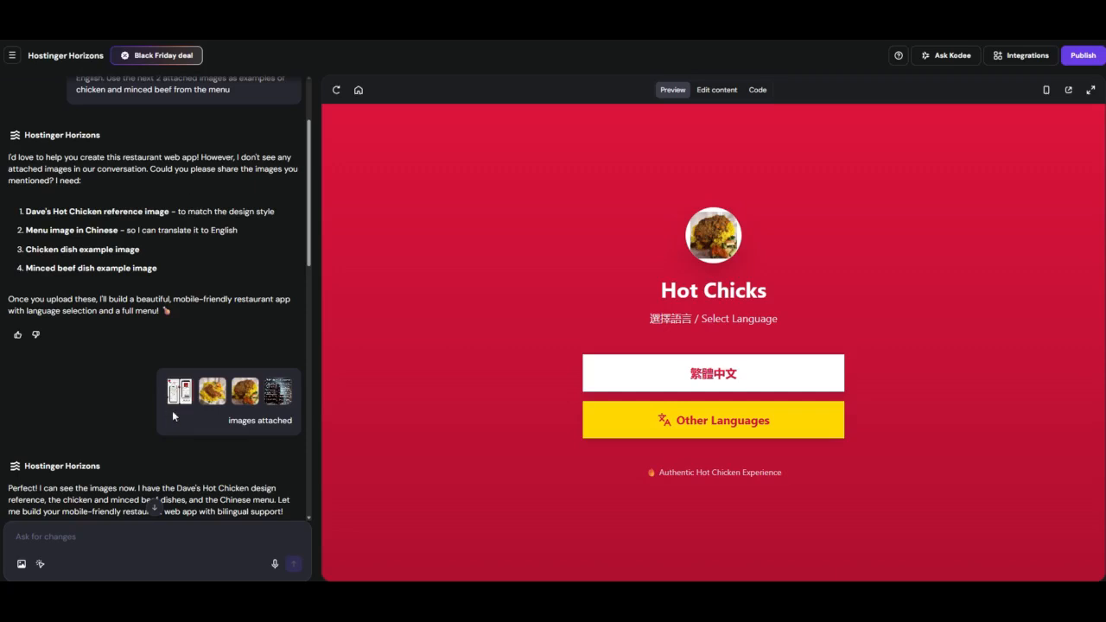
pyautogui.scroll(-4, 242, 406)
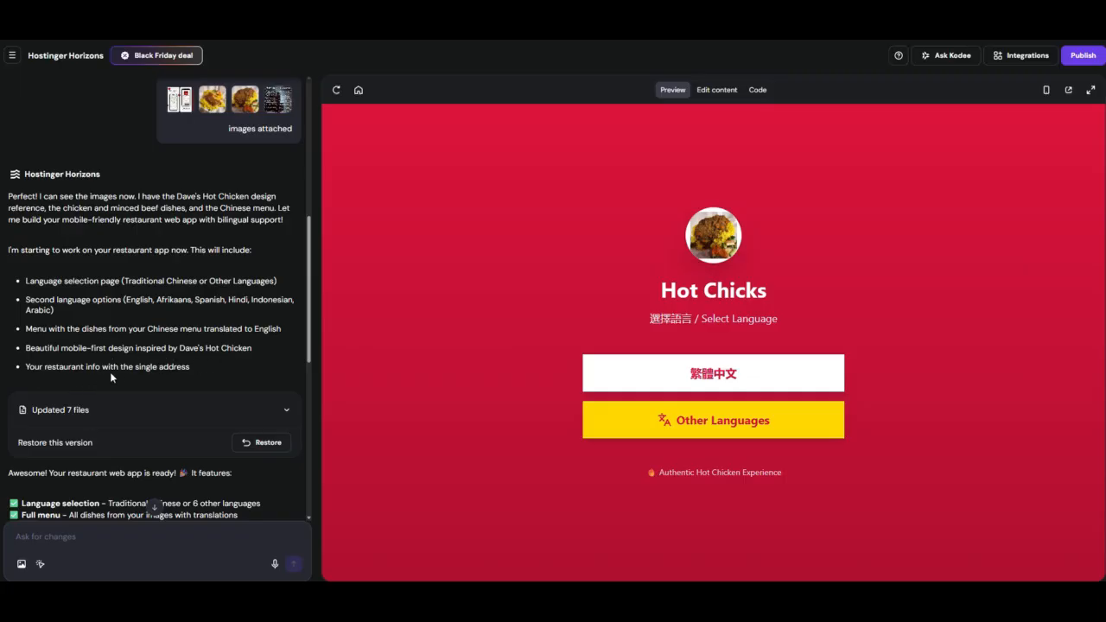
pyautogui.scroll(-2, 216, 347)
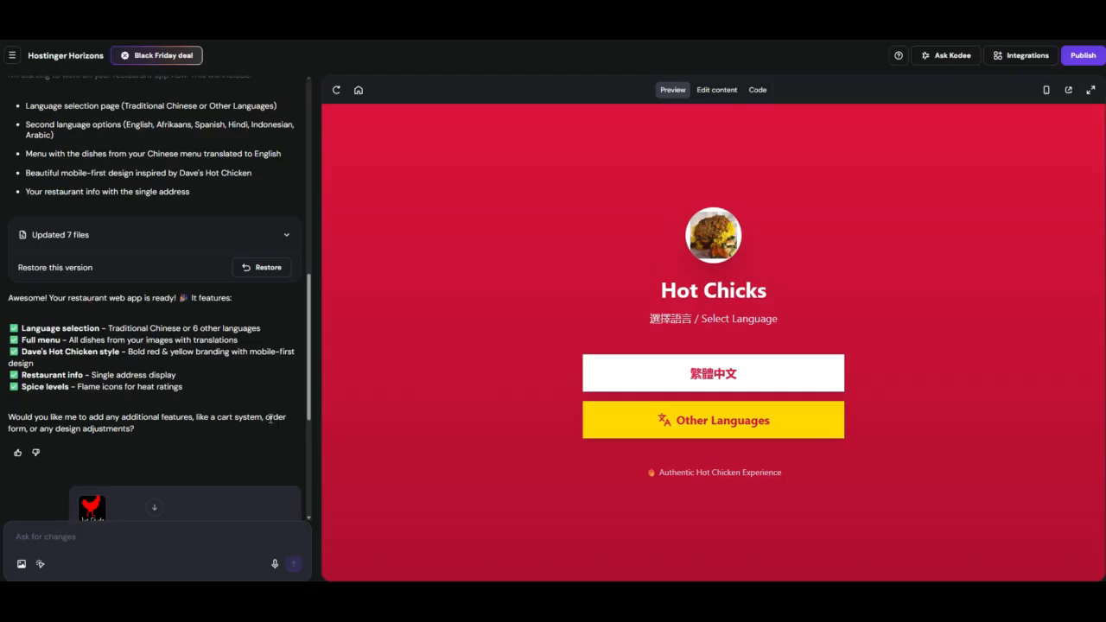
pyautogui.scroll(-5, 135, 424)
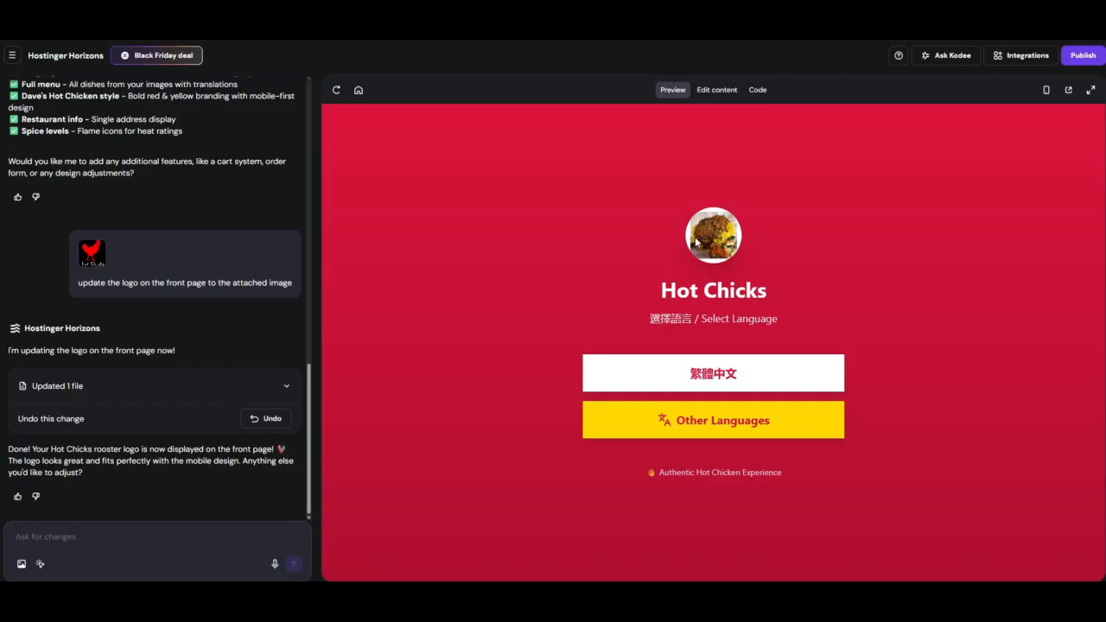
pyautogui.scroll(3, 206, 270)
pyautogui.scroll(5, 207, 270)
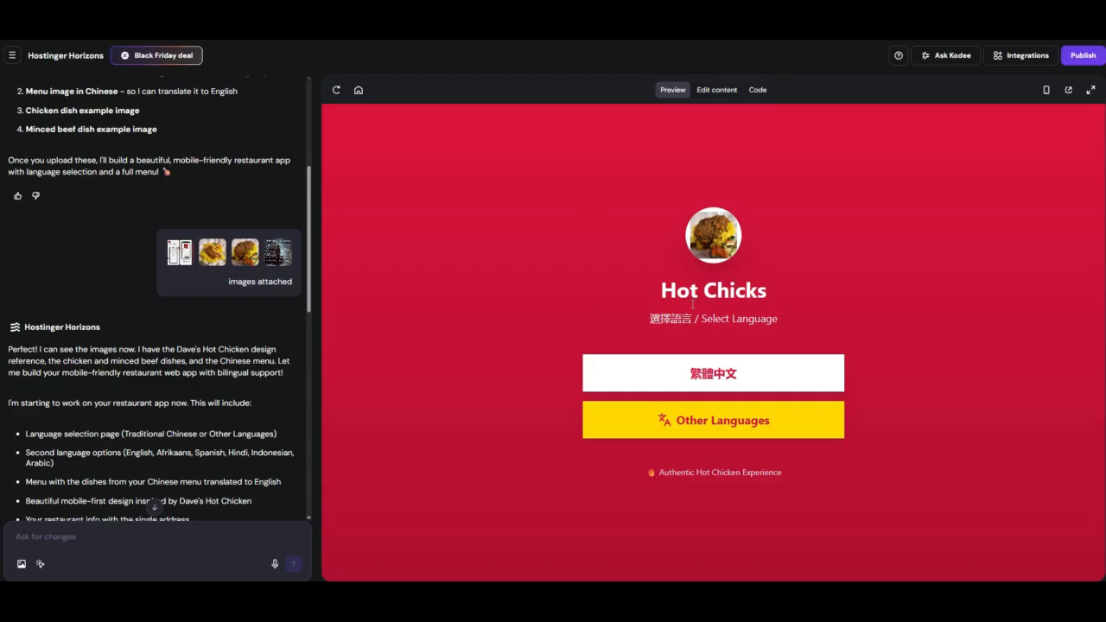
# Step: Highlight the Hot Chicks title, the language prompt and the tagline on the app preview's front page
pyautogui.moveTo(650, 299); pyautogui.dragTo(808, 289)
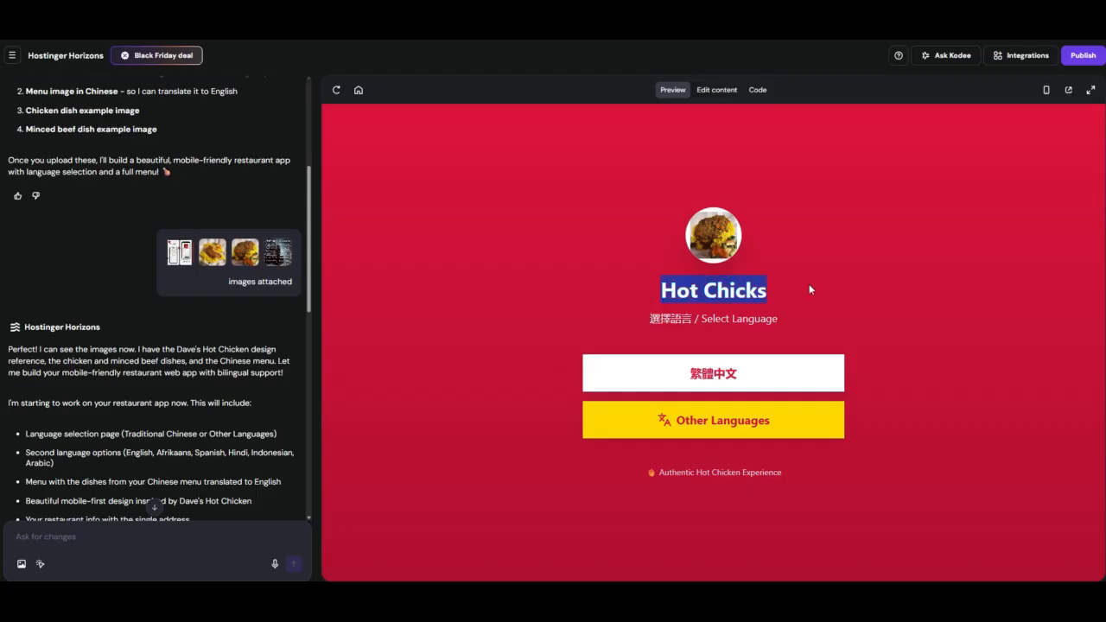
pyautogui.click(780, 323)
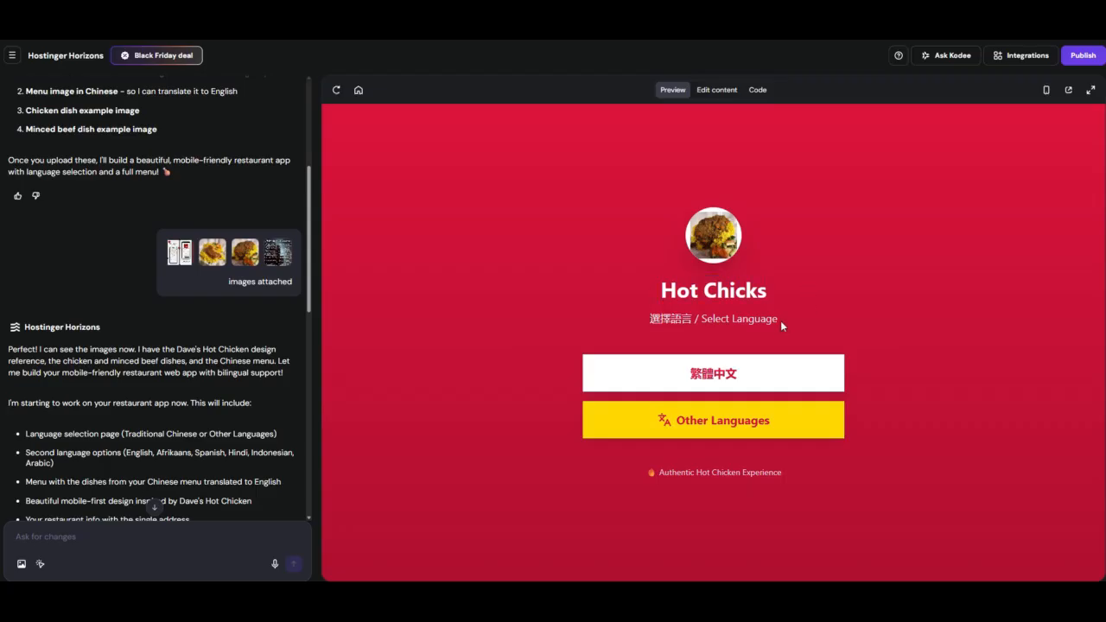
pyautogui.moveTo(639, 326); pyautogui.dragTo(636, 415)
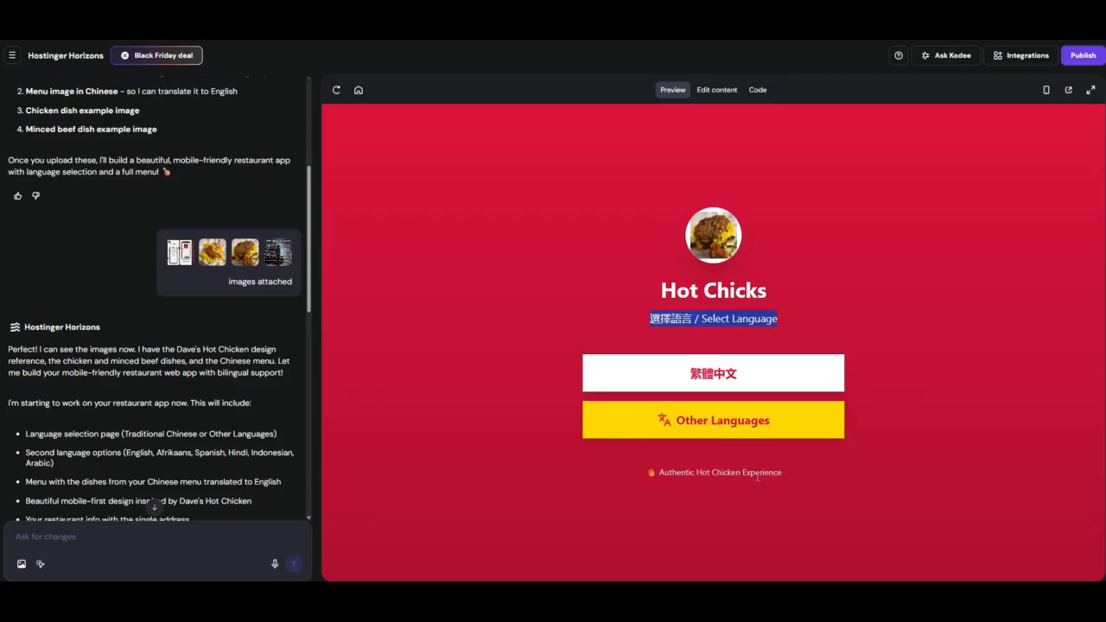
pyautogui.moveTo(642, 472); pyautogui.dragTo(654, 475)
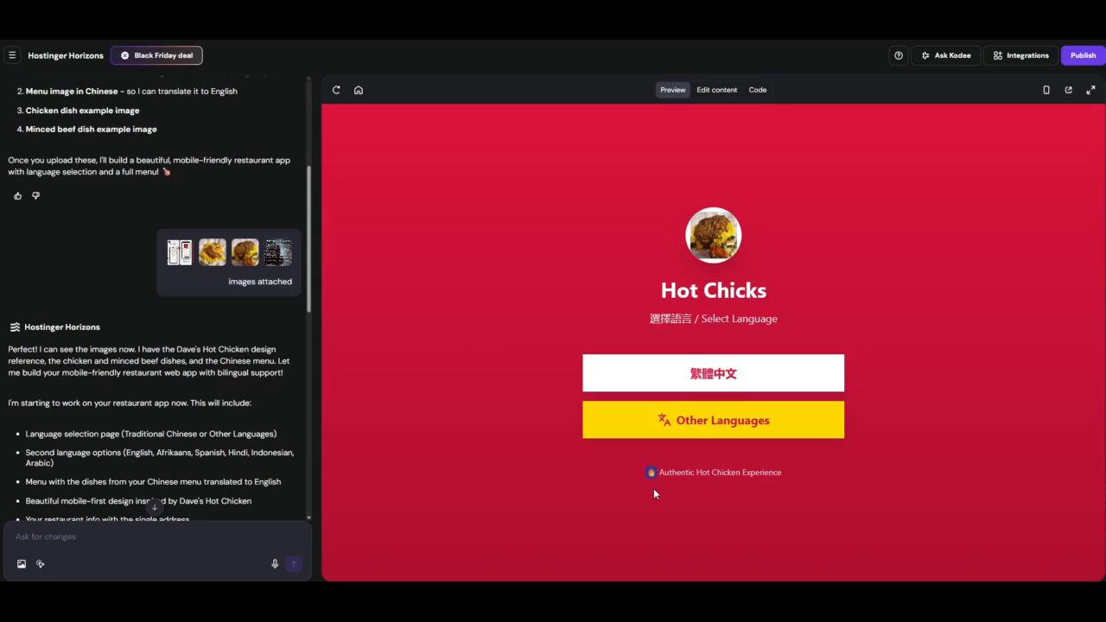
pyautogui.moveTo(780, 475); pyautogui.dragTo(660, 477)
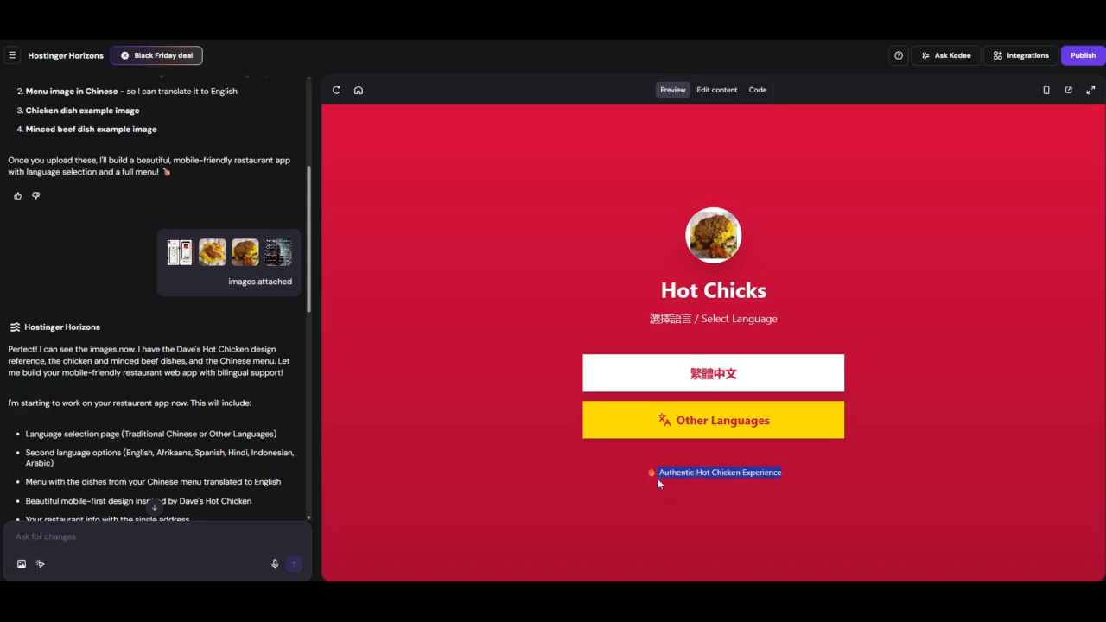
# Step: Open the 繁體中文 menu in the preview and examine its dishes, images and prices down to the end
pyautogui.click(731, 383)
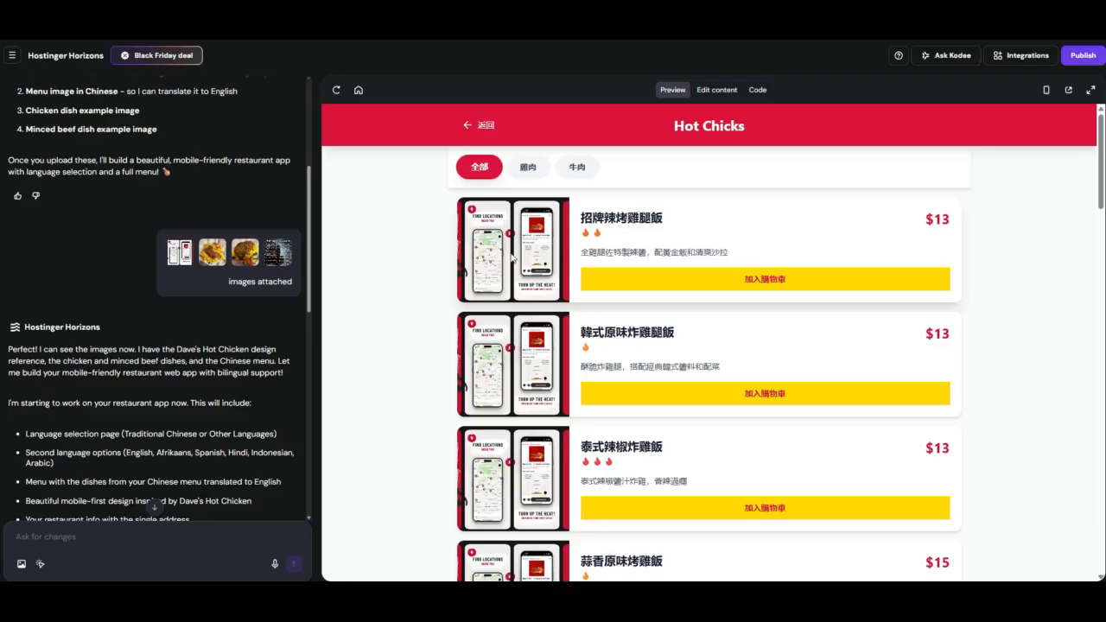
pyautogui.scroll(-2, 518, 294)
pyautogui.scroll(-8, 515, 339)
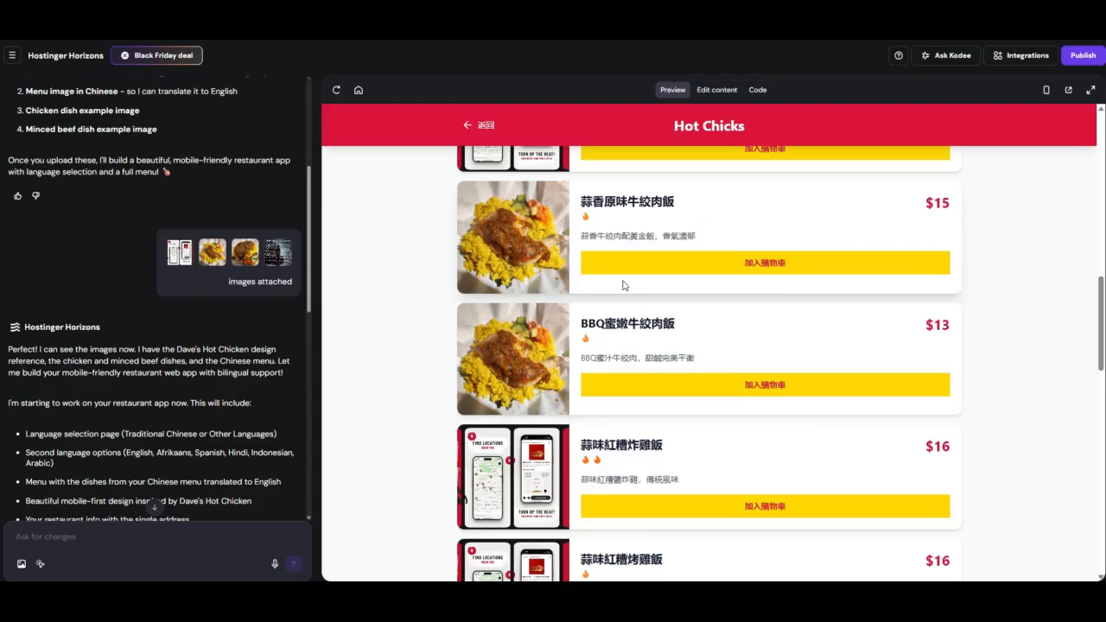
pyautogui.scroll(-2, 639, 367)
pyautogui.scroll(-12, 631, 371)
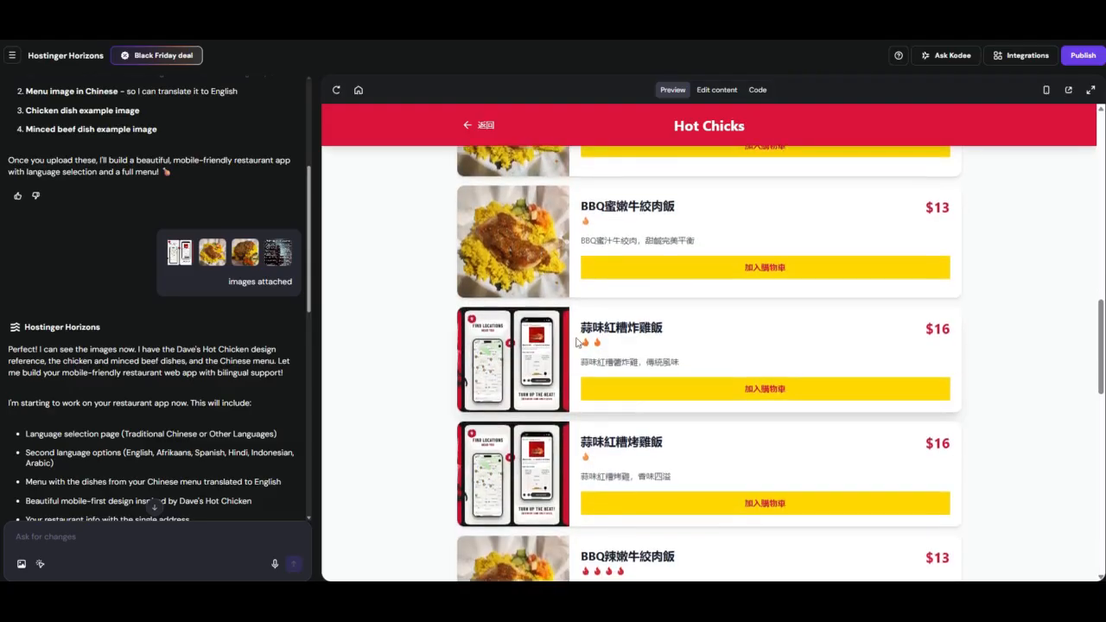
pyautogui.scroll(-3, 575, 344)
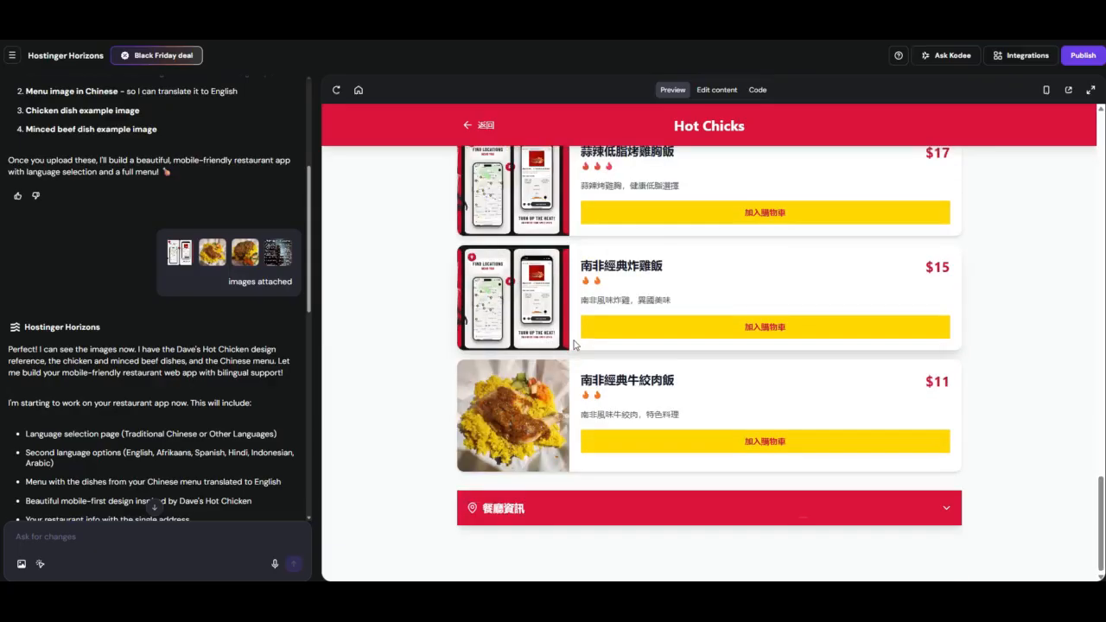
pyautogui.scroll(15, 573, 345)
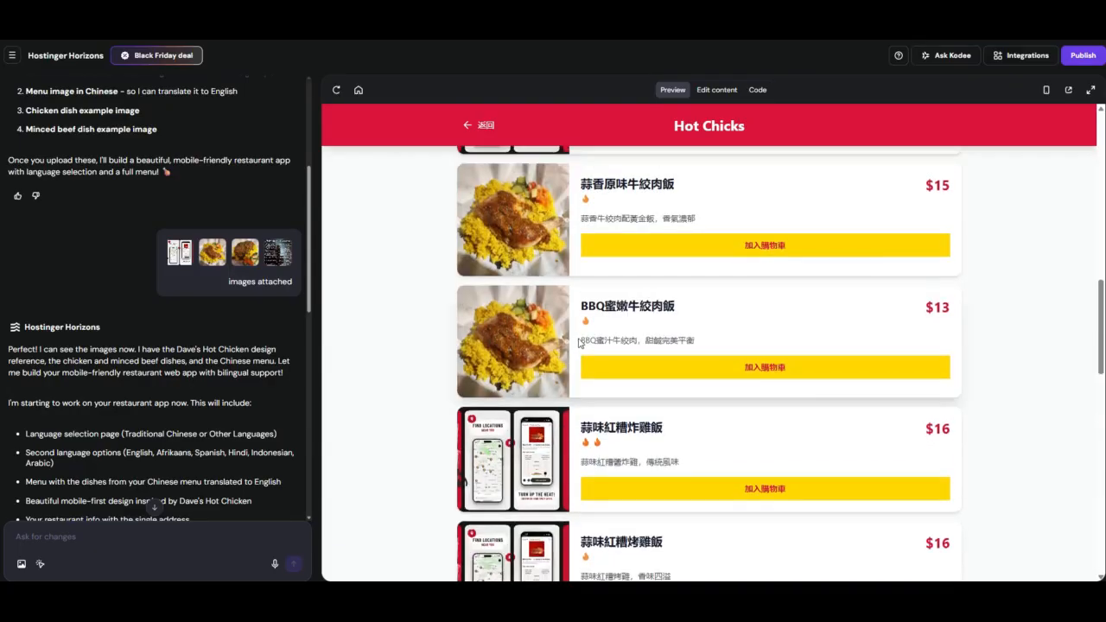
pyautogui.scroll(-4, 581, 337)
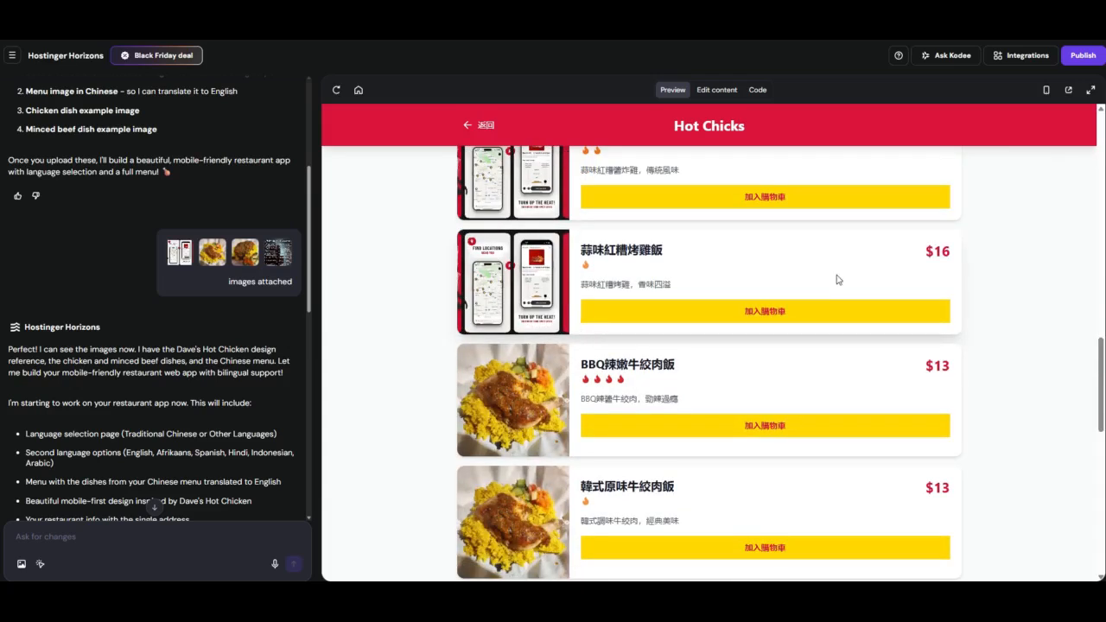
# Step: Go back to the front page, open the English menu through Other Languages and examine its dish list
pyautogui.click(469, 128)
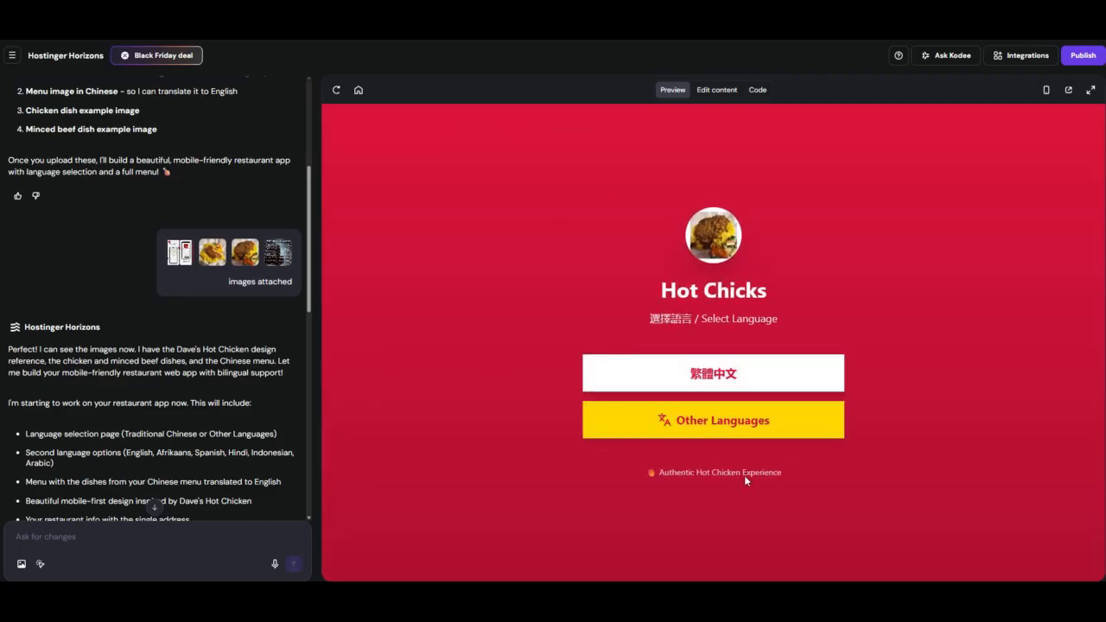
pyautogui.click(734, 429)
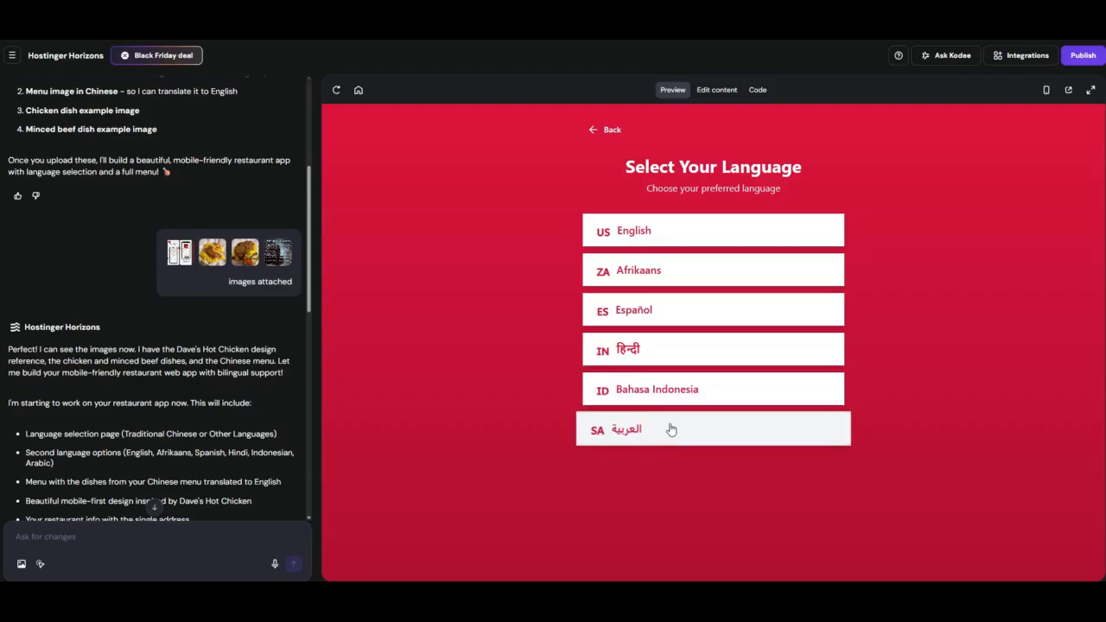
pyautogui.click(678, 274)
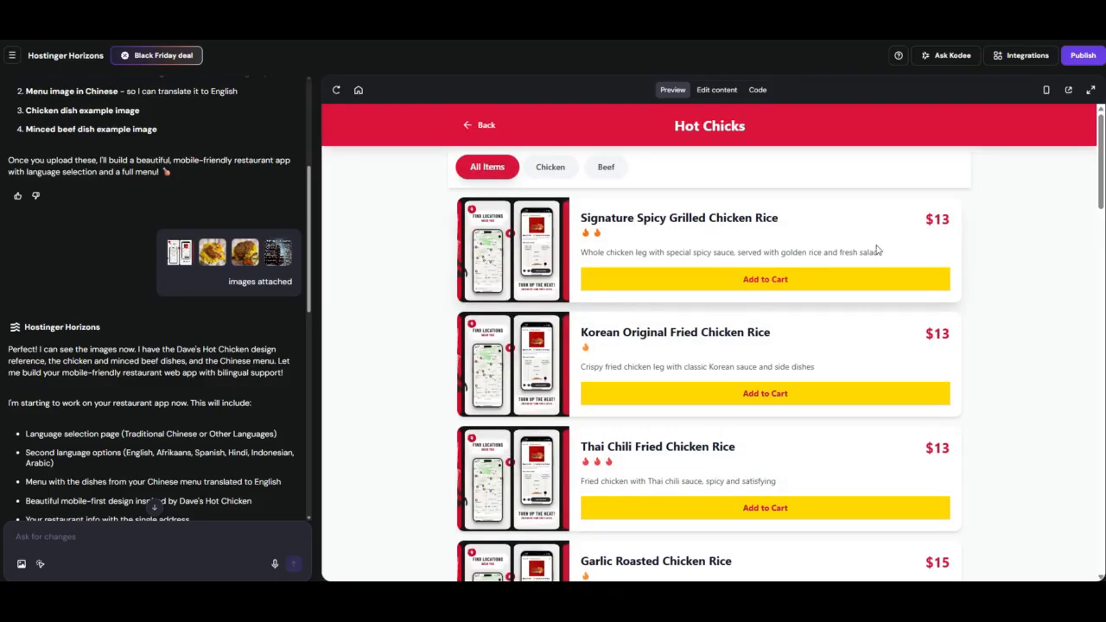
pyautogui.scroll(-3, 583, 295)
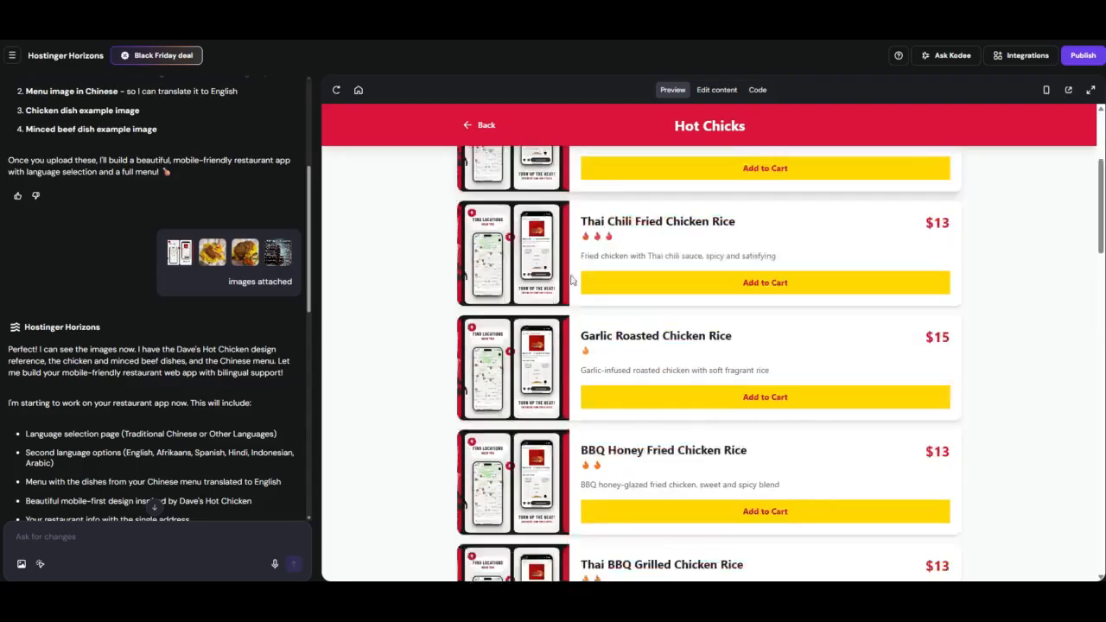
pyautogui.scroll(3, 553, 259)
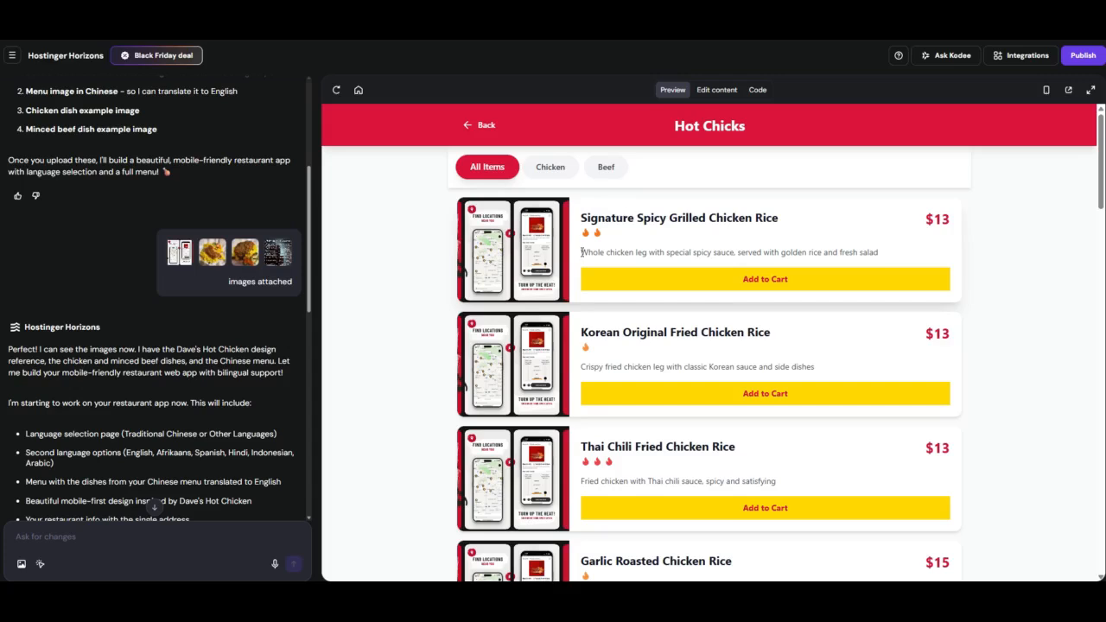
pyautogui.scroll(-7, 570, 260)
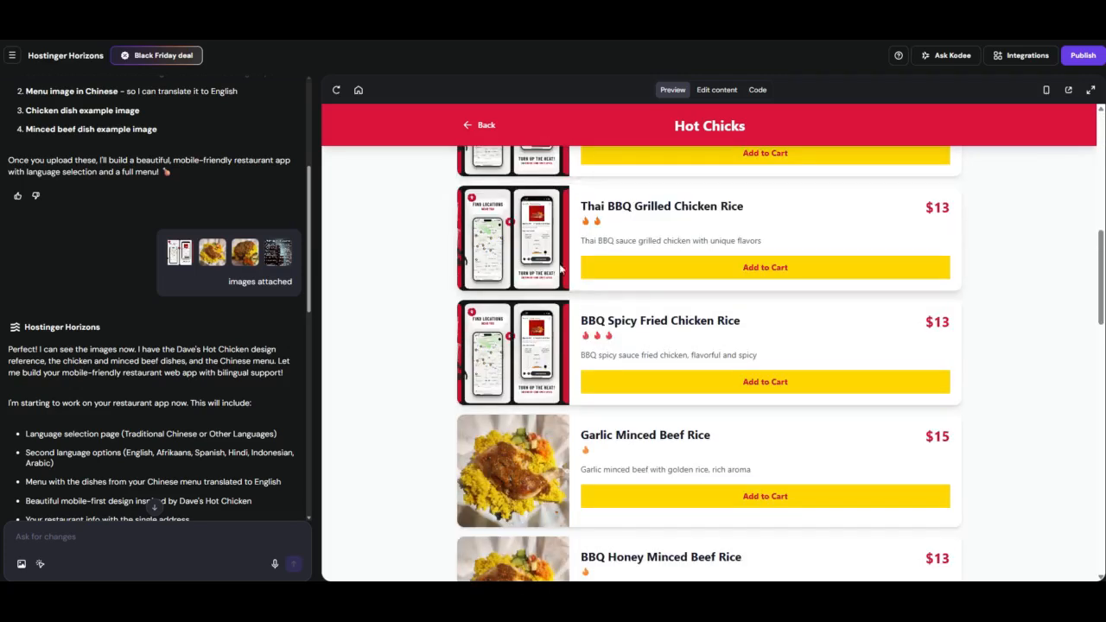
pyautogui.scroll(-3, 570, 263)
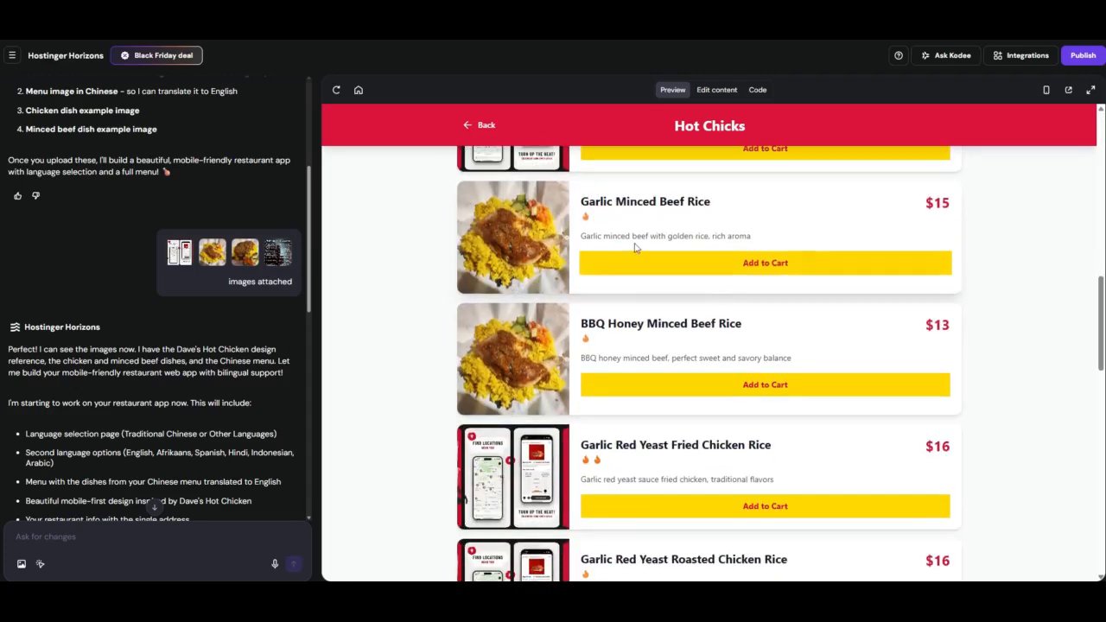
pyautogui.scroll(-10, 634, 248)
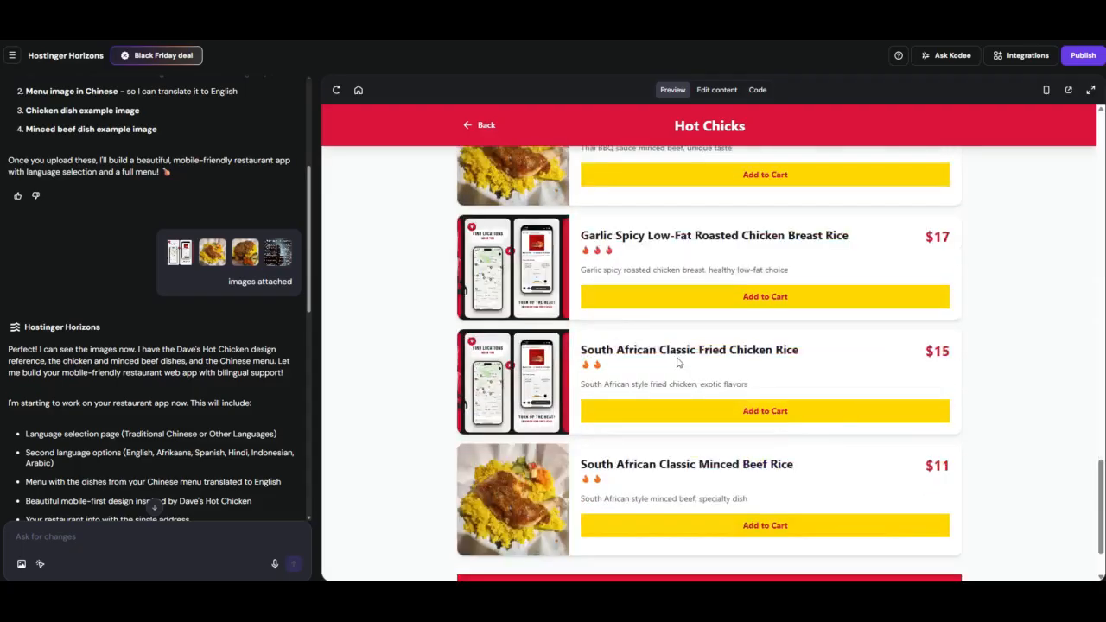
pyautogui.scroll(-1, 678, 363)
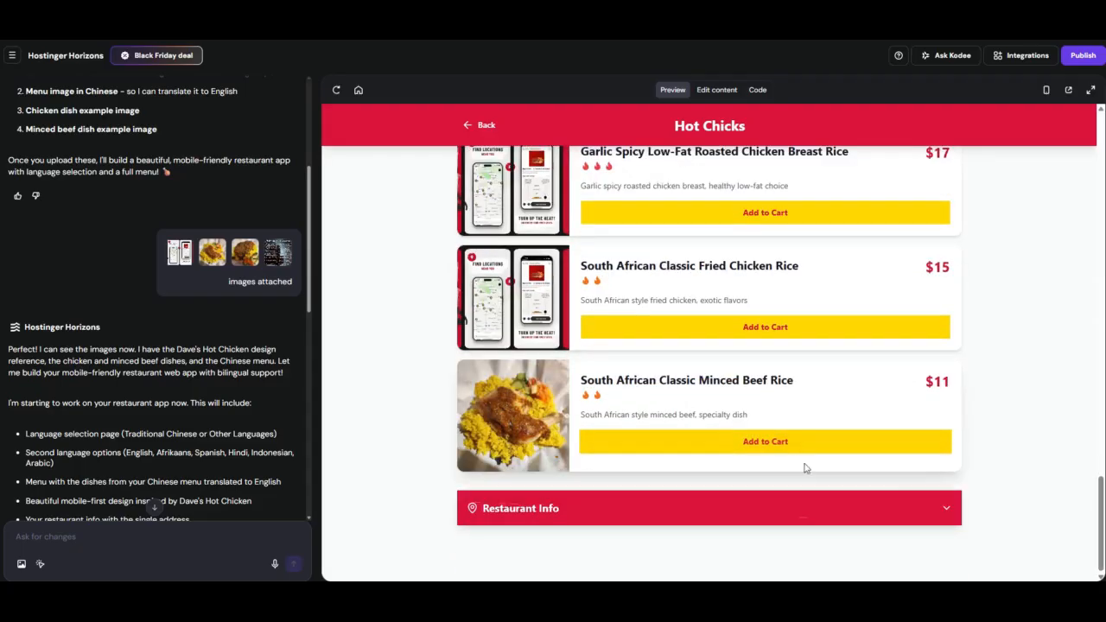
# Step: Expand the Restaurant Info section below the English menu and examine its contact details and the dishes above it
pyautogui.click(941, 509)
pyautogui.scroll(-2, 927, 518)
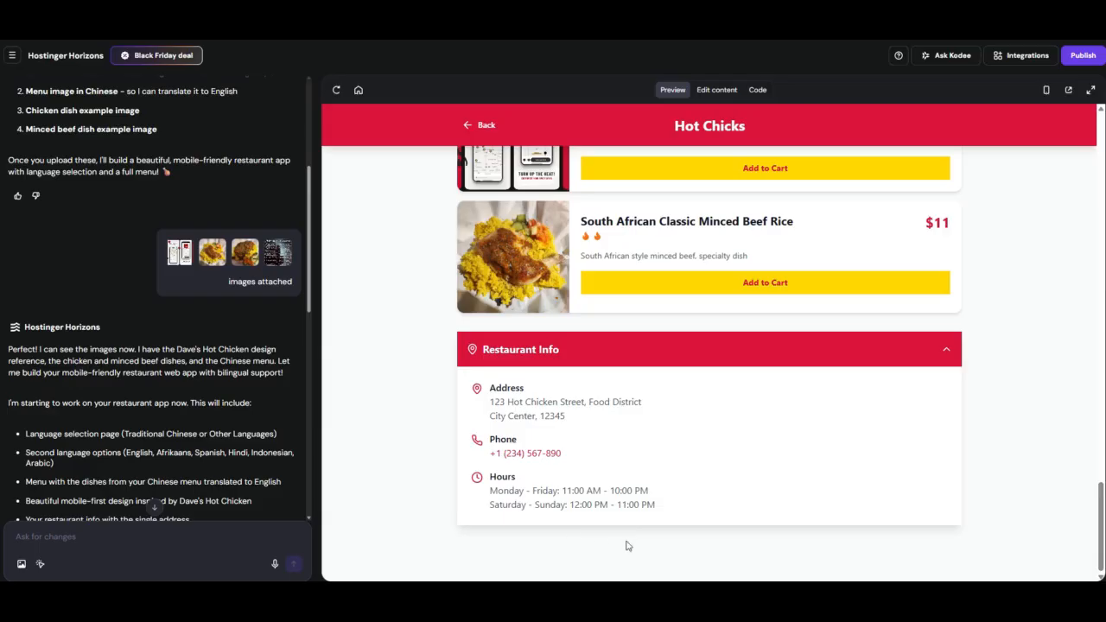
pyautogui.scroll(15, 776, 483)
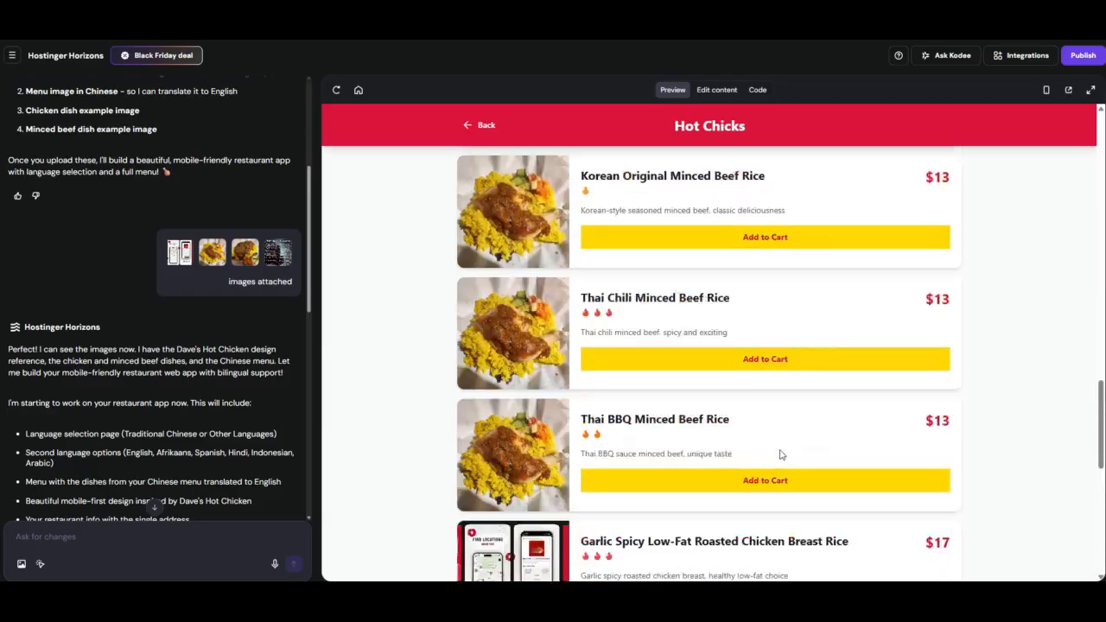
pyautogui.scroll(-15, 780, 454)
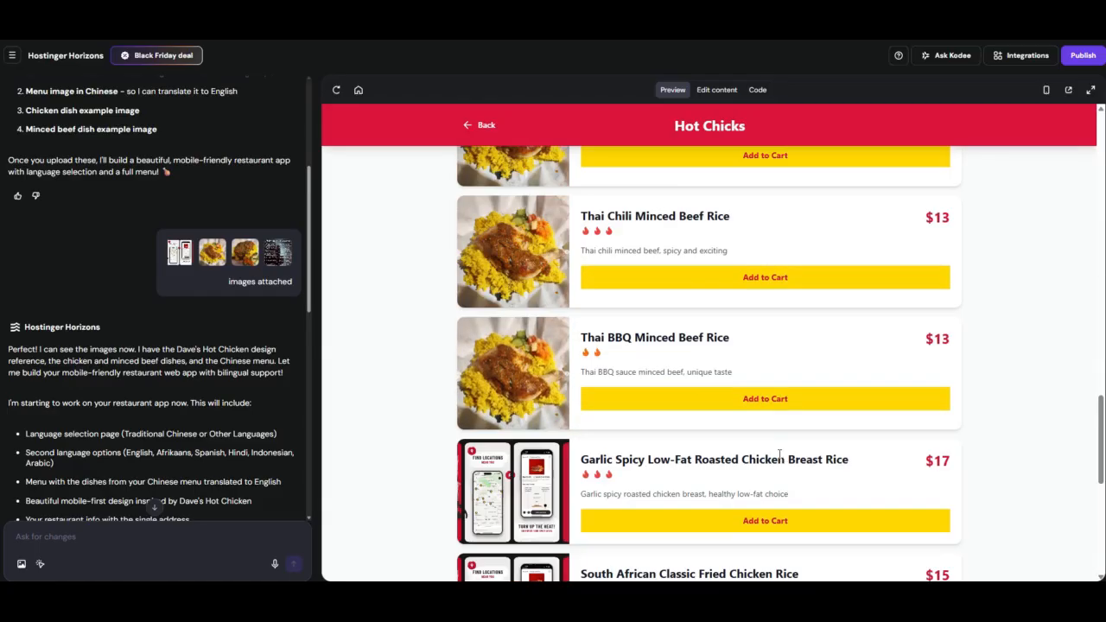
pyautogui.scroll(-2, 523, 500)
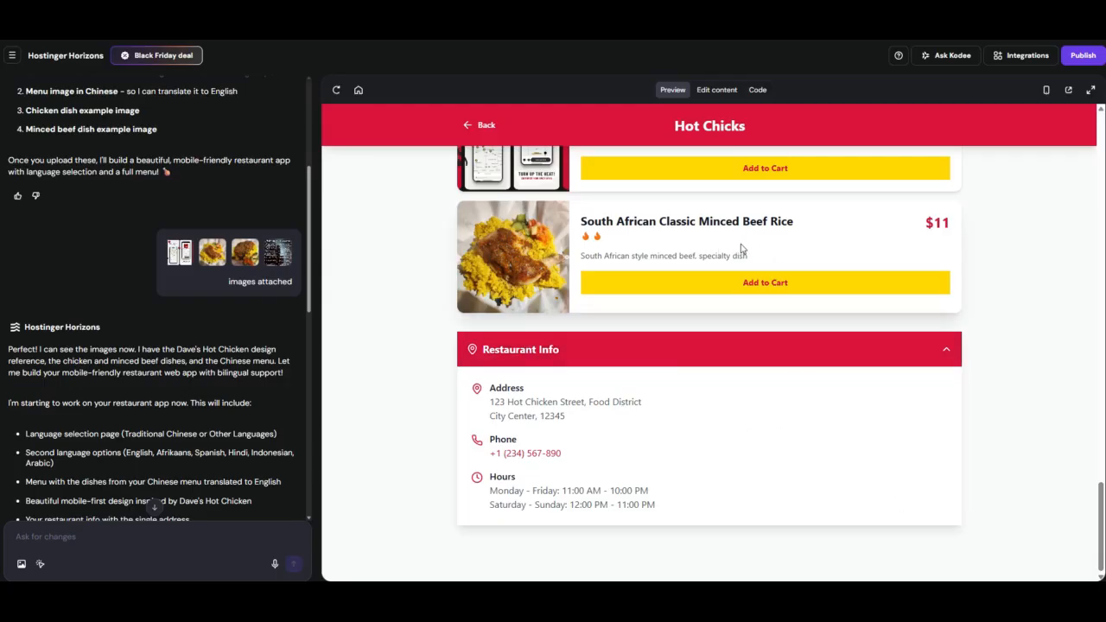
pyautogui.scroll(2, 782, 246)
pyautogui.scroll(-3, 709, 328)
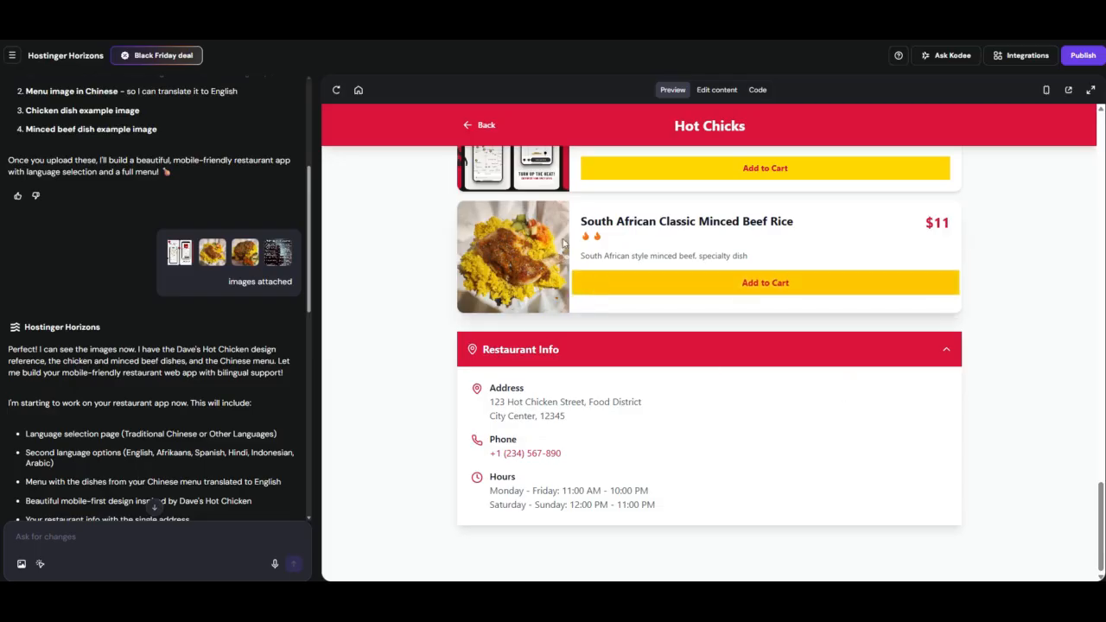
# Step: Return to the front page and open the Afrikaans menu through Other Languages
pyautogui.click(480, 125)
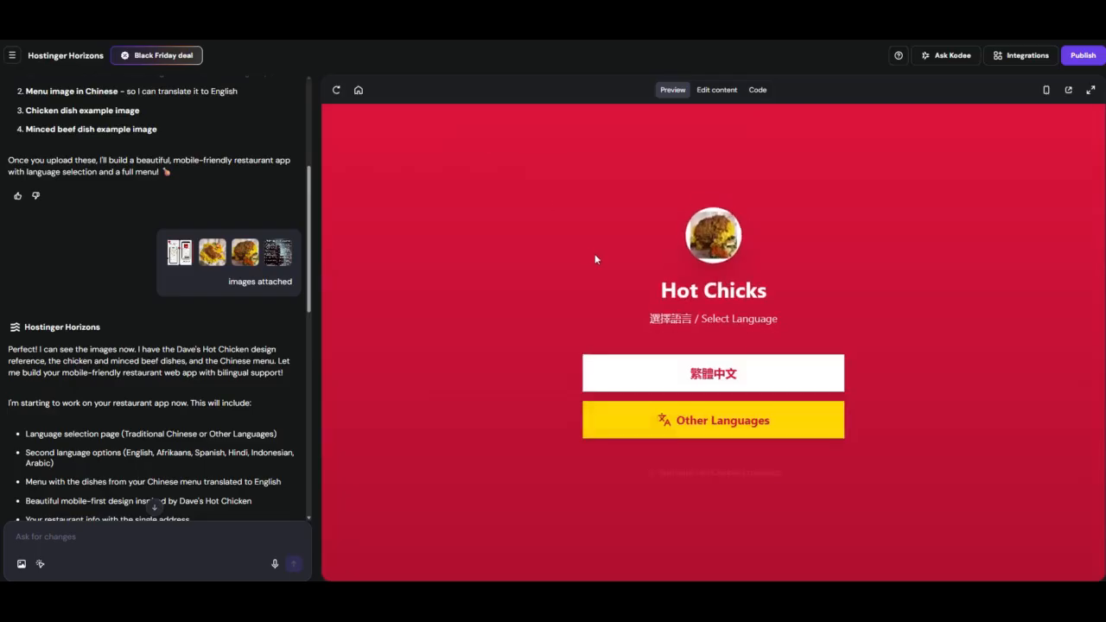
pyautogui.click(708, 432)
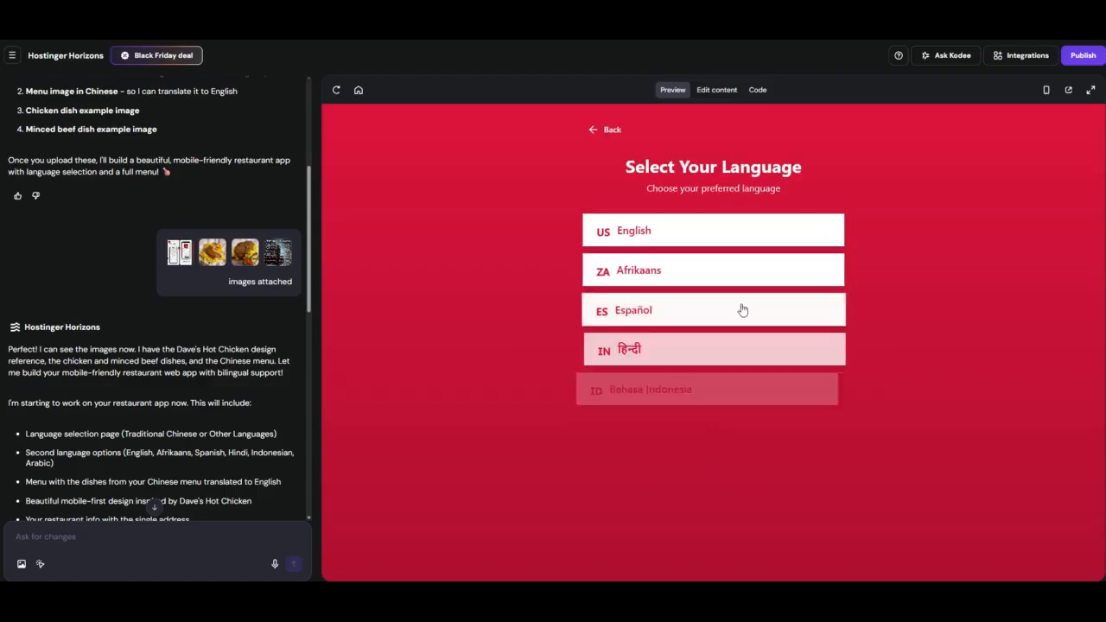
pyautogui.click(719, 281)
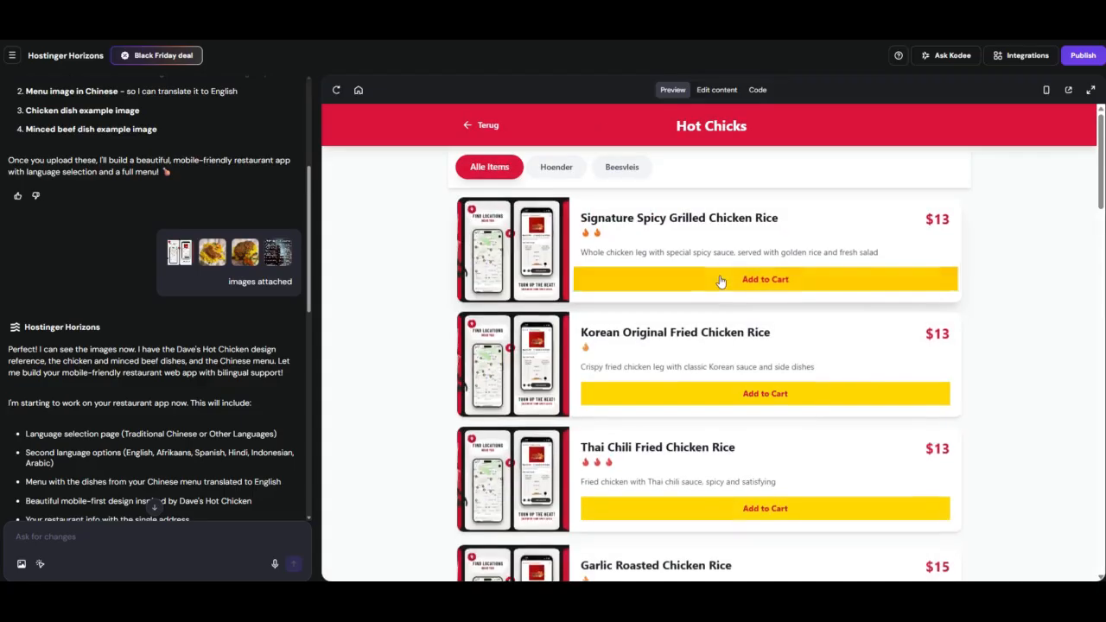
# Step: Examine the Afrikaans menu's dishes, images and prices, and return to the front page
pyautogui.scroll(-3, 832, 355)
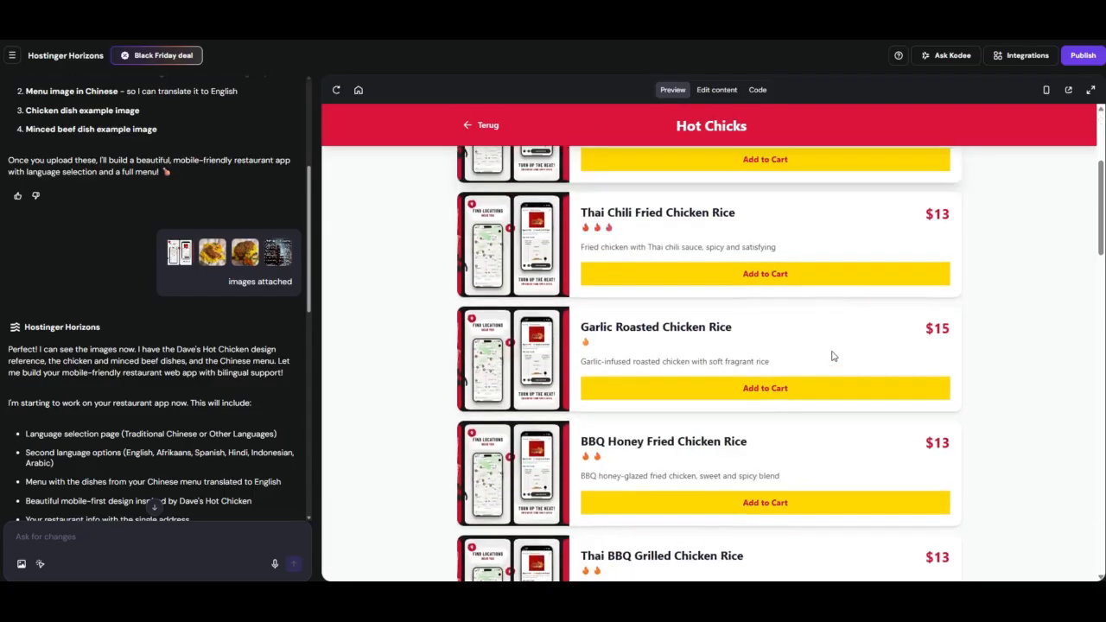
pyautogui.scroll(-15, 832, 356)
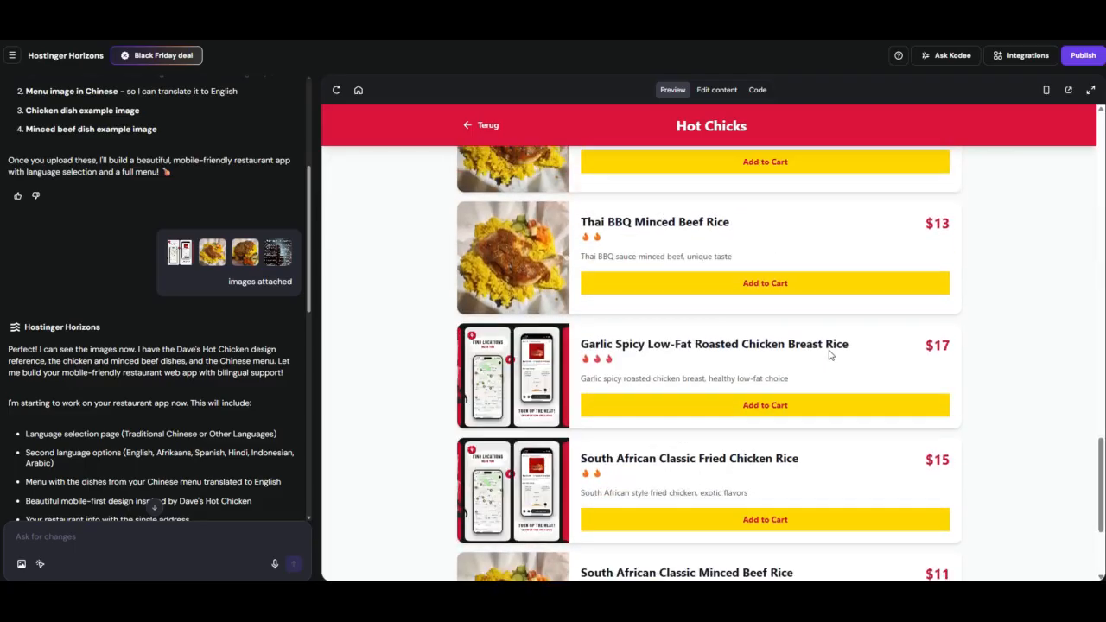
pyautogui.click(498, 130)
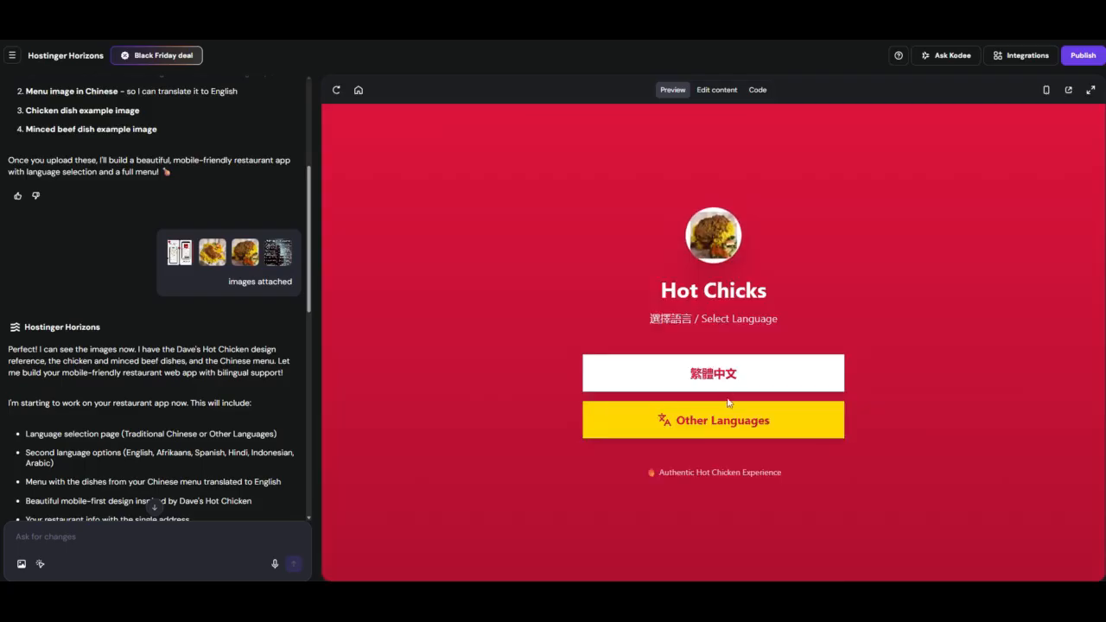
# Step: Open the Español menu through Other Languages, and examine its dishes and expanded Información del Restaurante section before returning to the front page
pyautogui.click(718, 424)
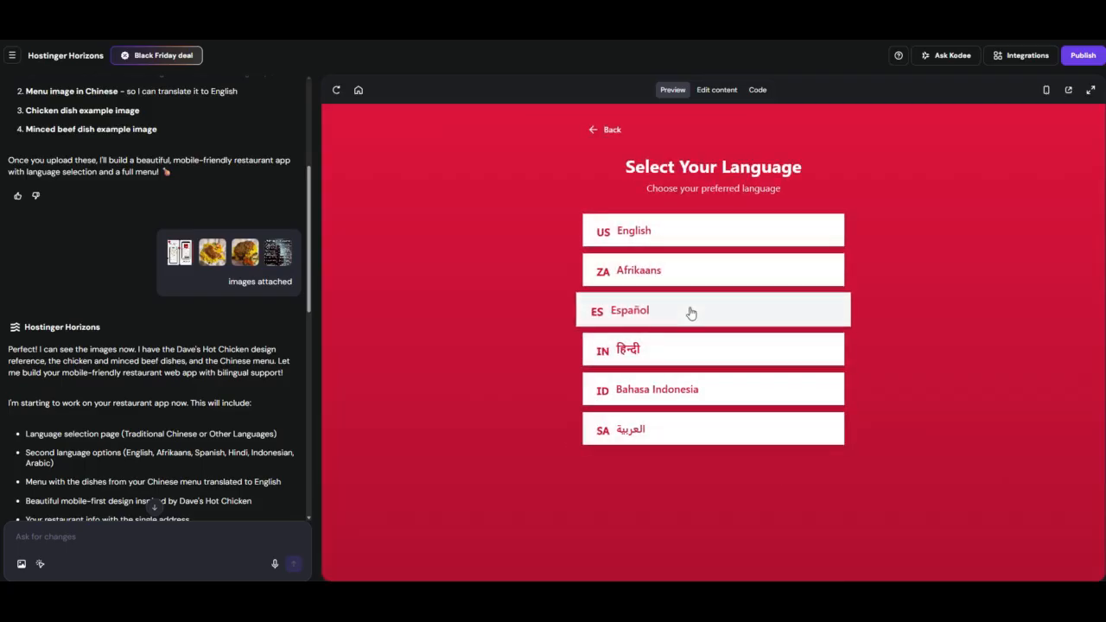
pyautogui.click(692, 313)
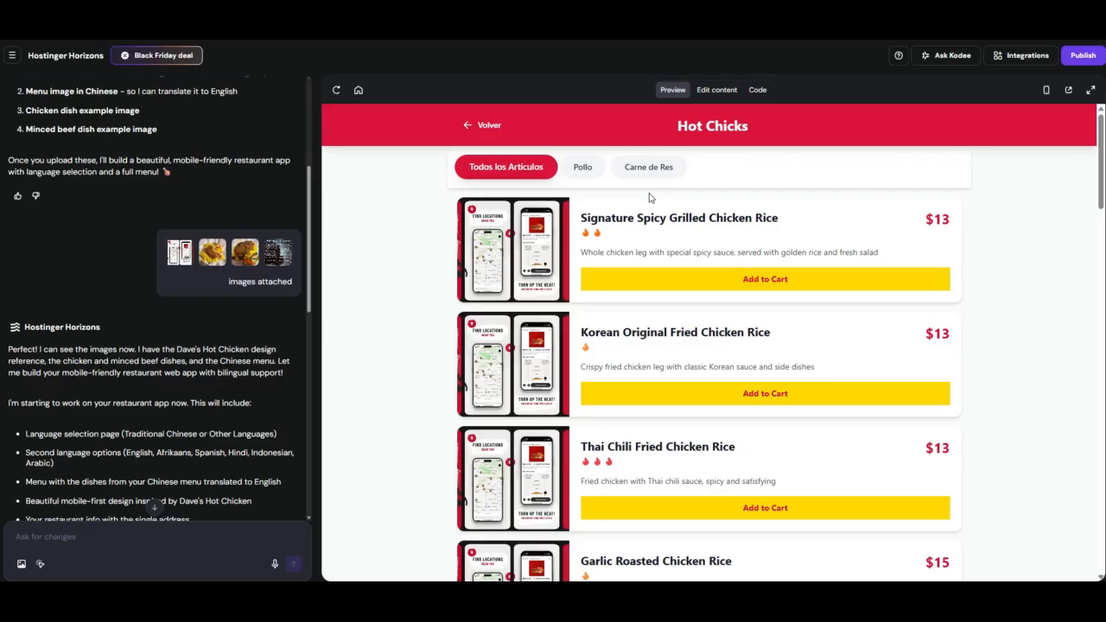
pyautogui.scroll(-20, 858, 298)
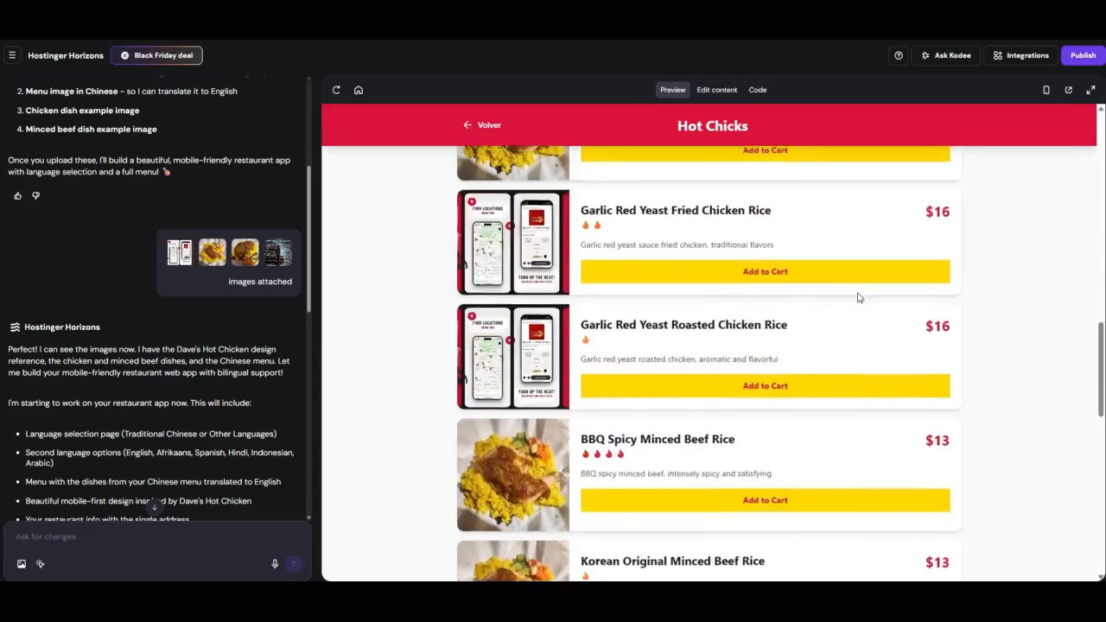
pyautogui.scroll(-3, 858, 298)
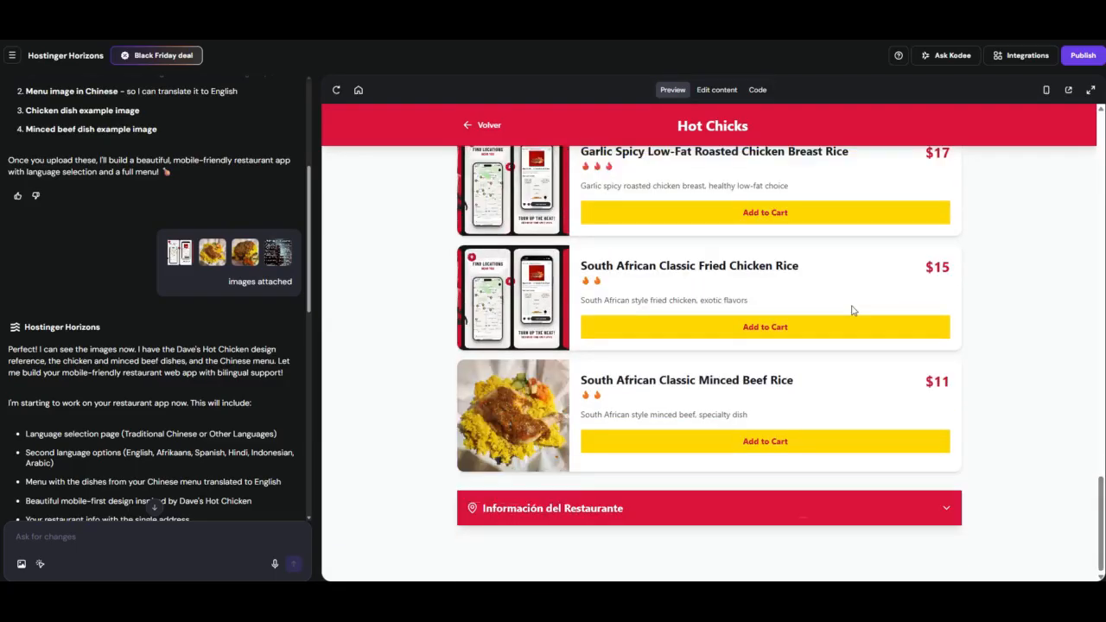
pyautogui.click(846, 518)
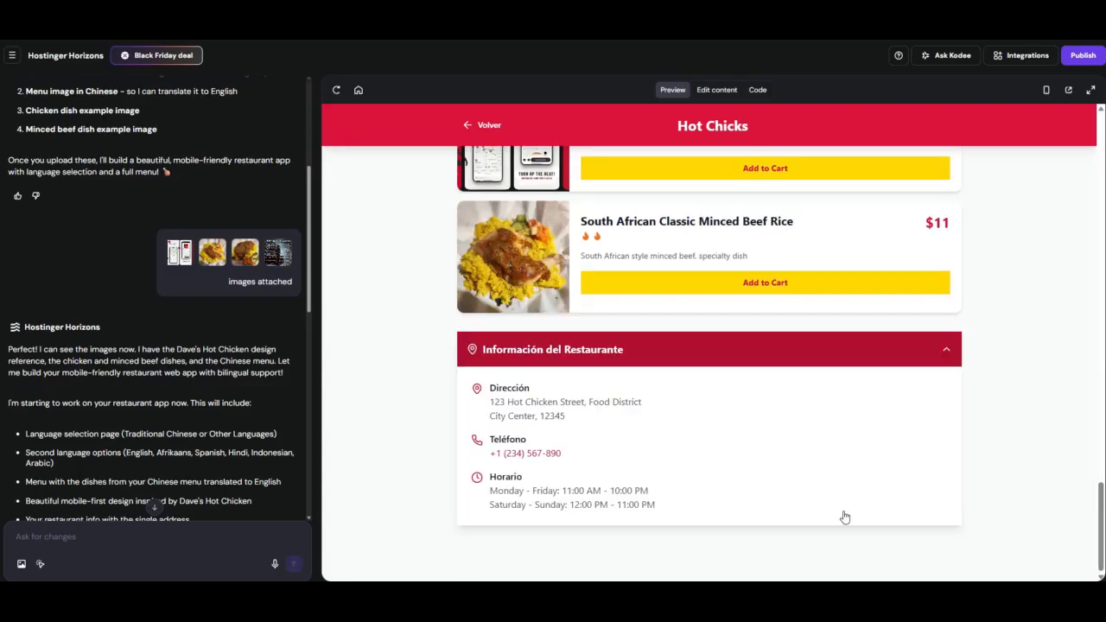
pyautogui.scroll(15, 839, 510)
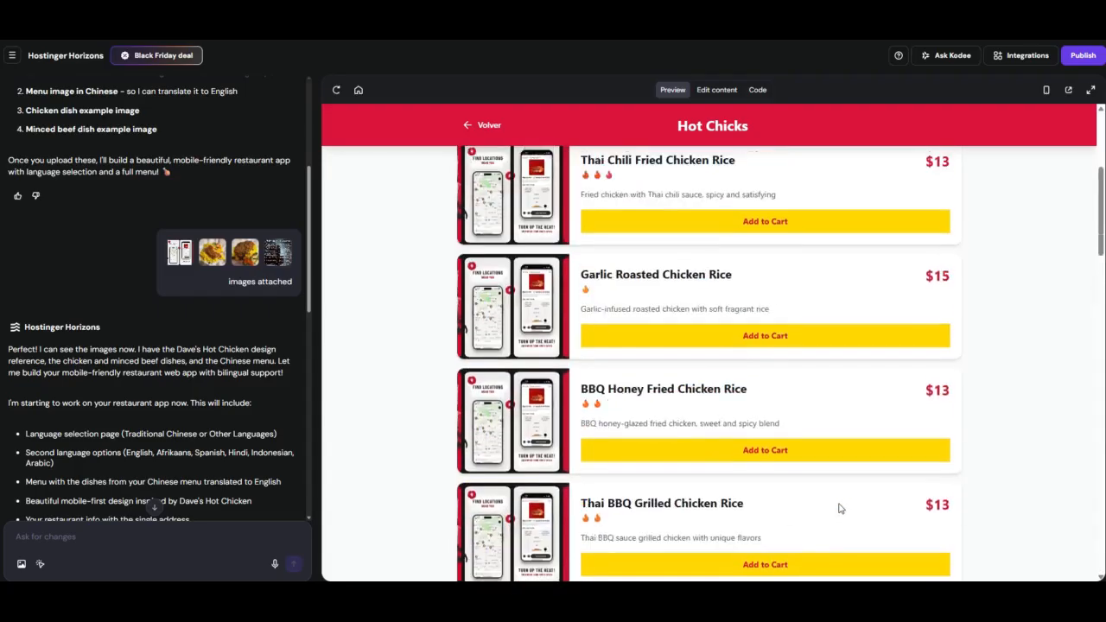
pyautogui.click(478, 126)
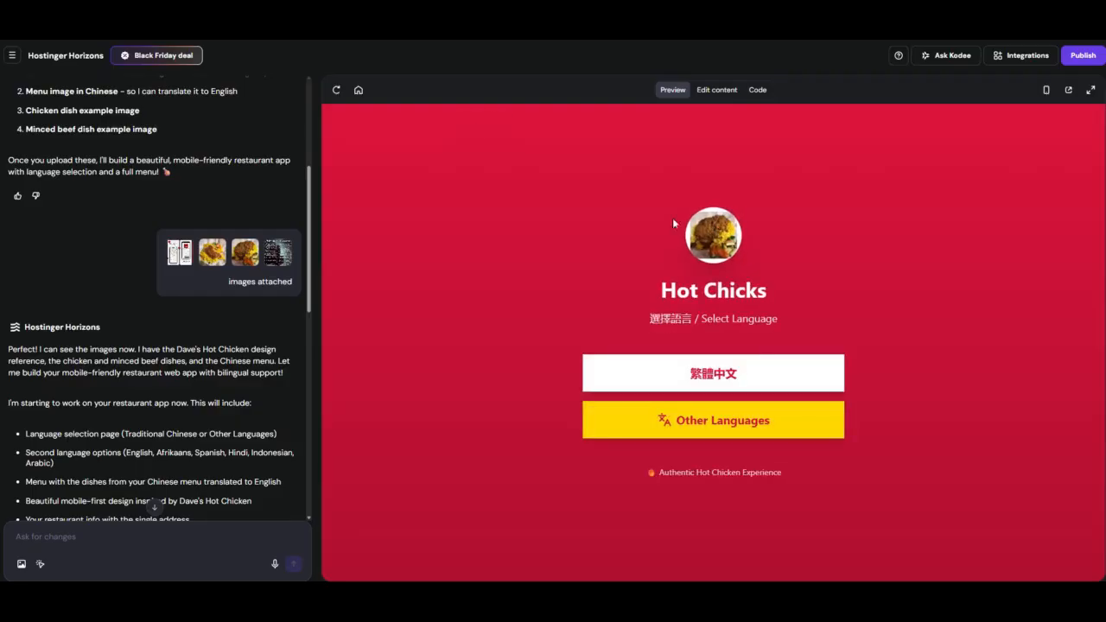
# Step: Open the Hindi menu through Other Languages, and examine its dish list and expanded restaurant information section
pyautogui.click(726, 435)
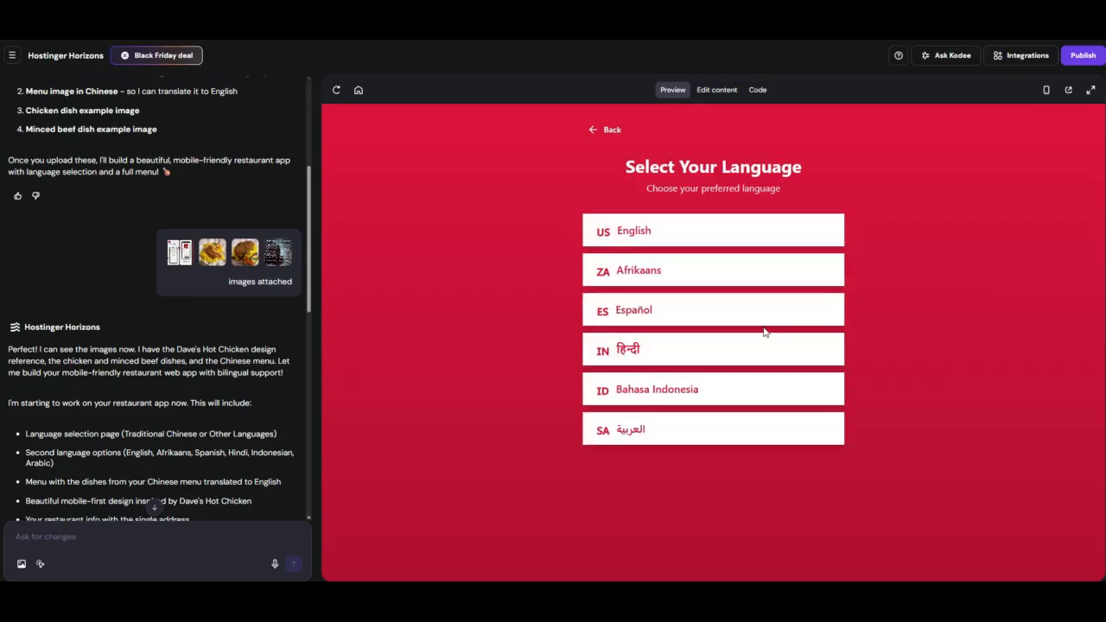
pyautogui.click(755, 350)
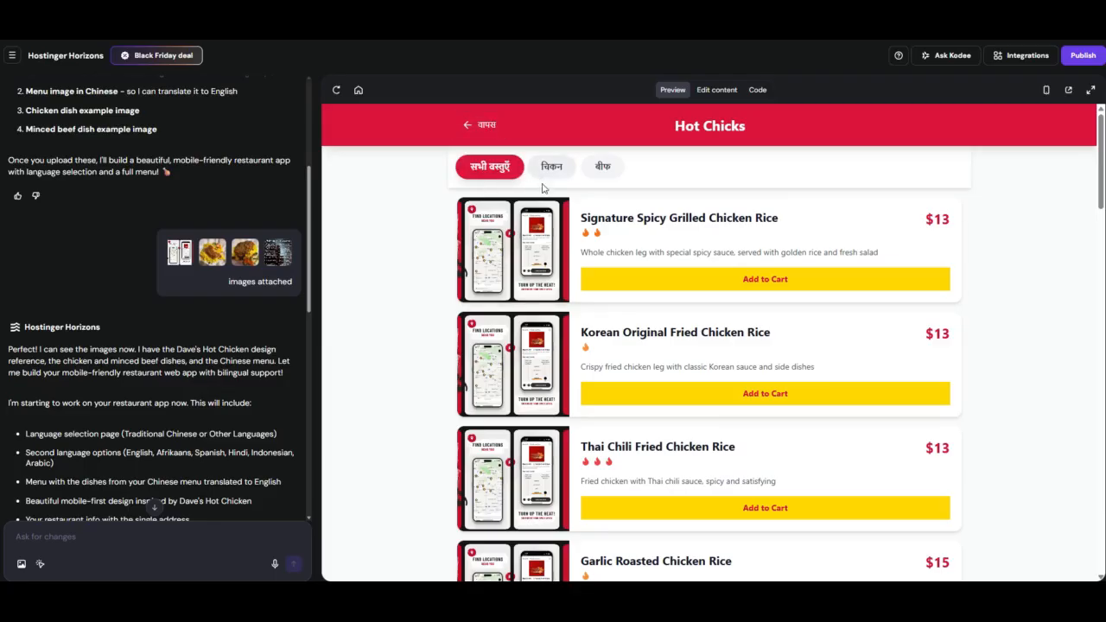
pyautogui.scroll(-4, 789, 359)
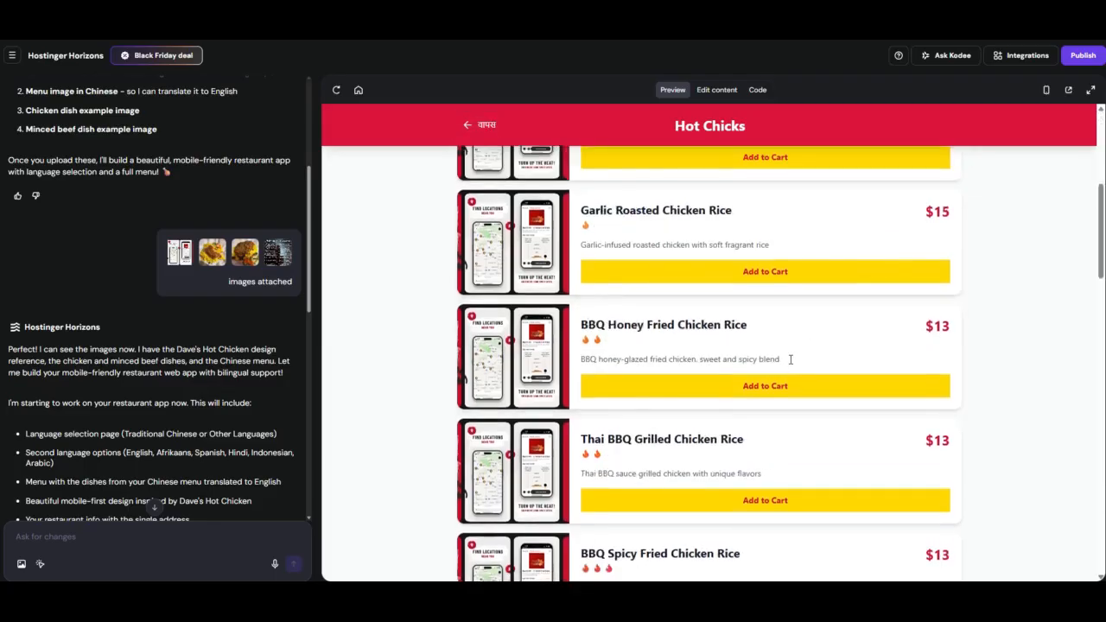
pyautogui.scroll(-12, 790, 360)
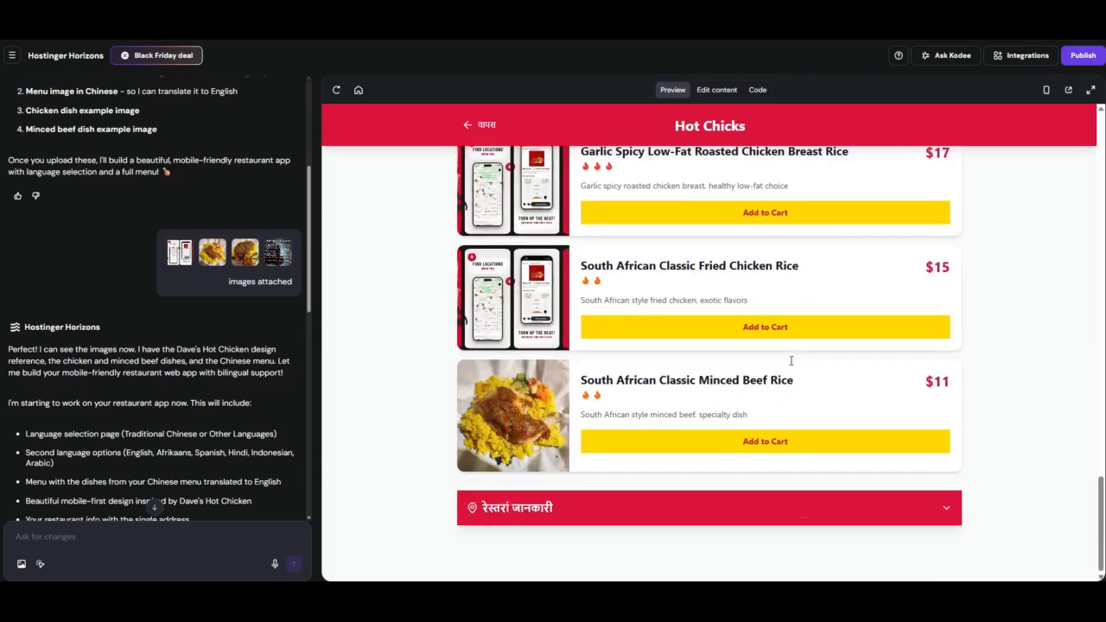
pyautogui.click(773, 514)
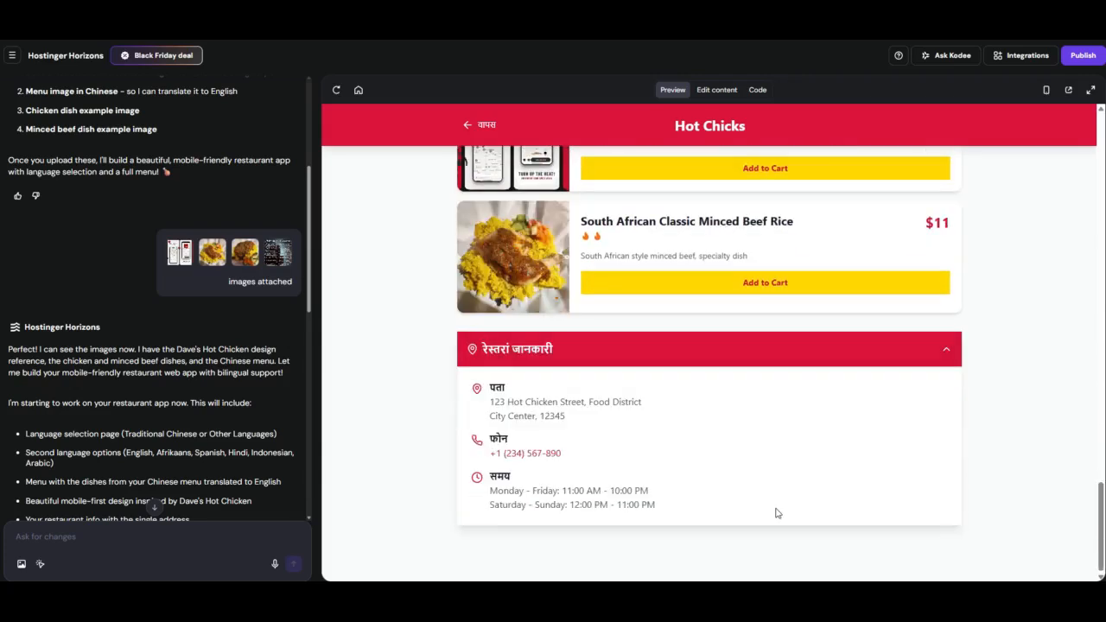
pyautogui.scroll(10, 776, 513)
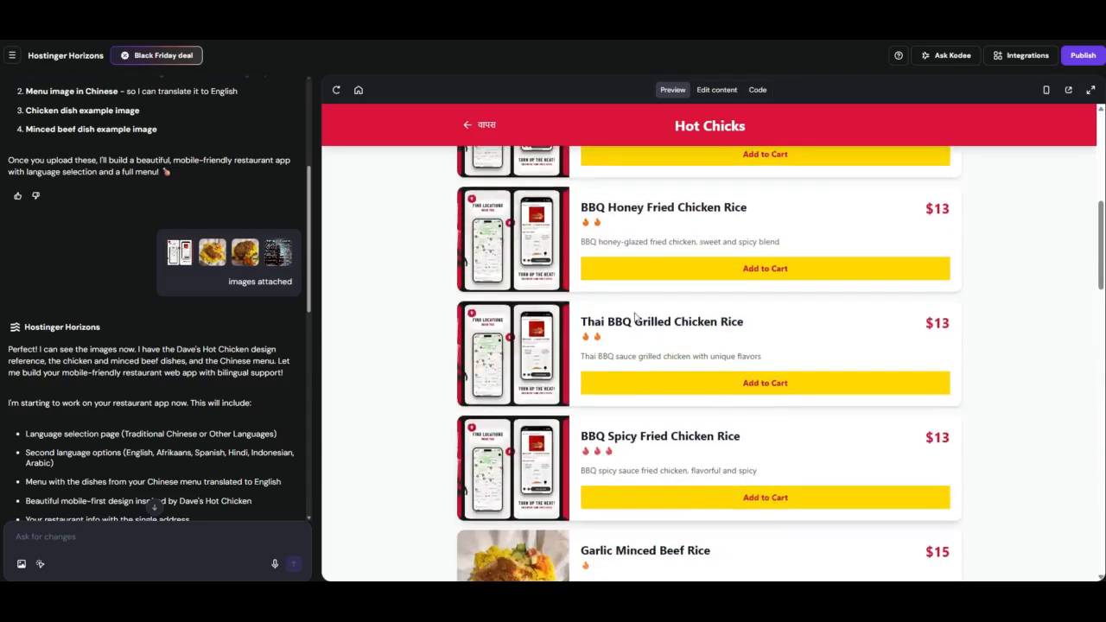
# Step: Leave the Hindi menu, review the Other Languages list once more and return to the front page
pyautogui.click(480, 125)
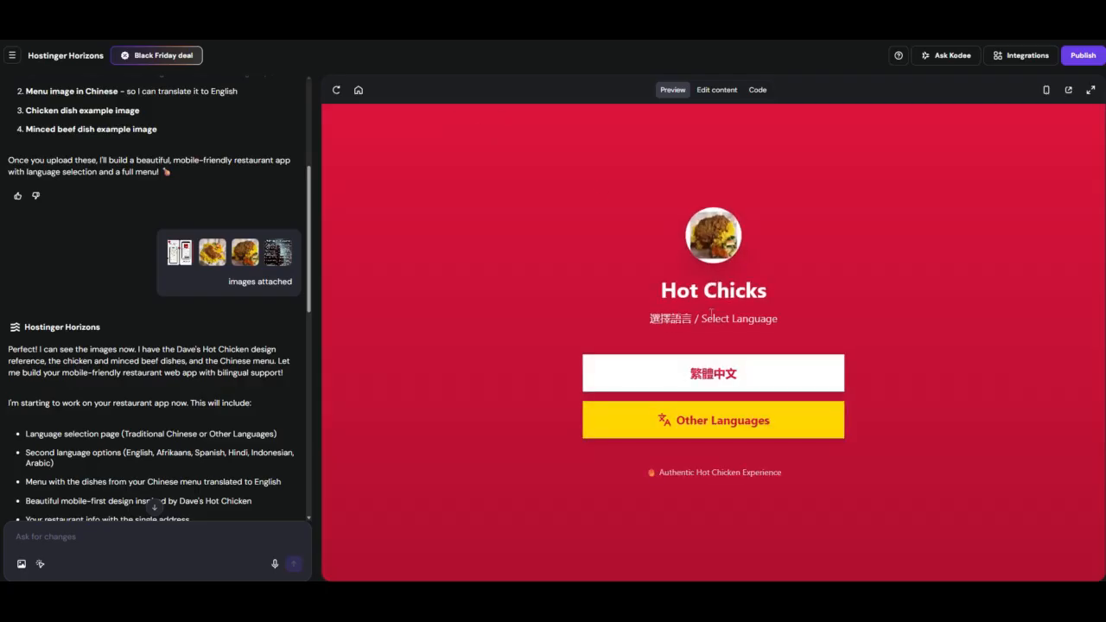
pyautogui.click(716, 441)
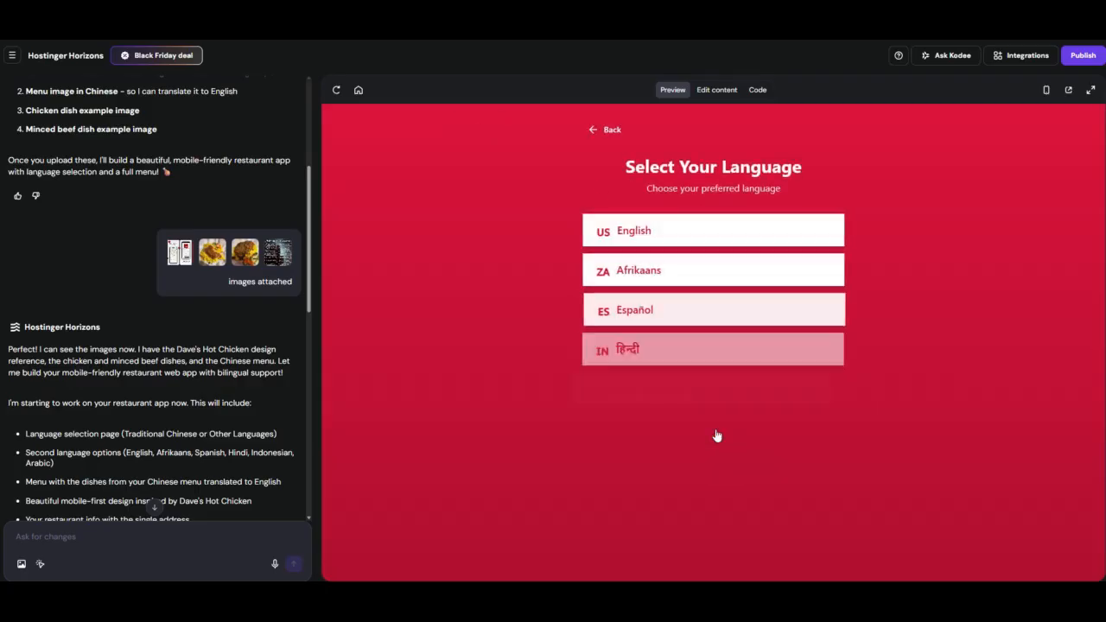
pyautogui.click(611, 132)
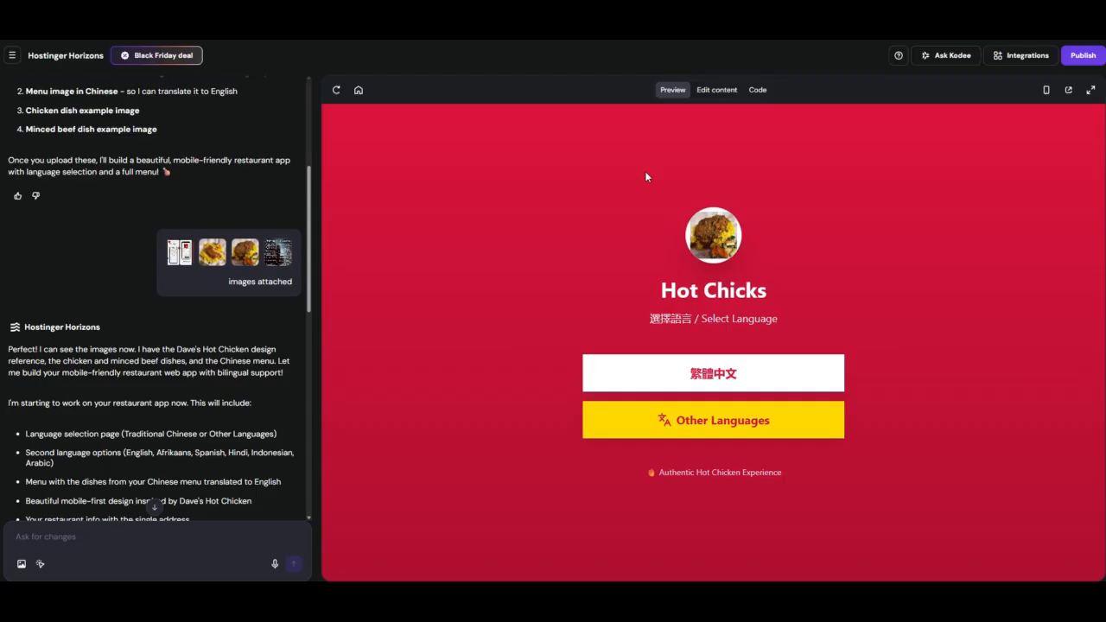
# Step: Replace the round food image above the Hot Chicks title with hot_chicks_logo, save it and return to the preview
pyautogui.click(706, 98)
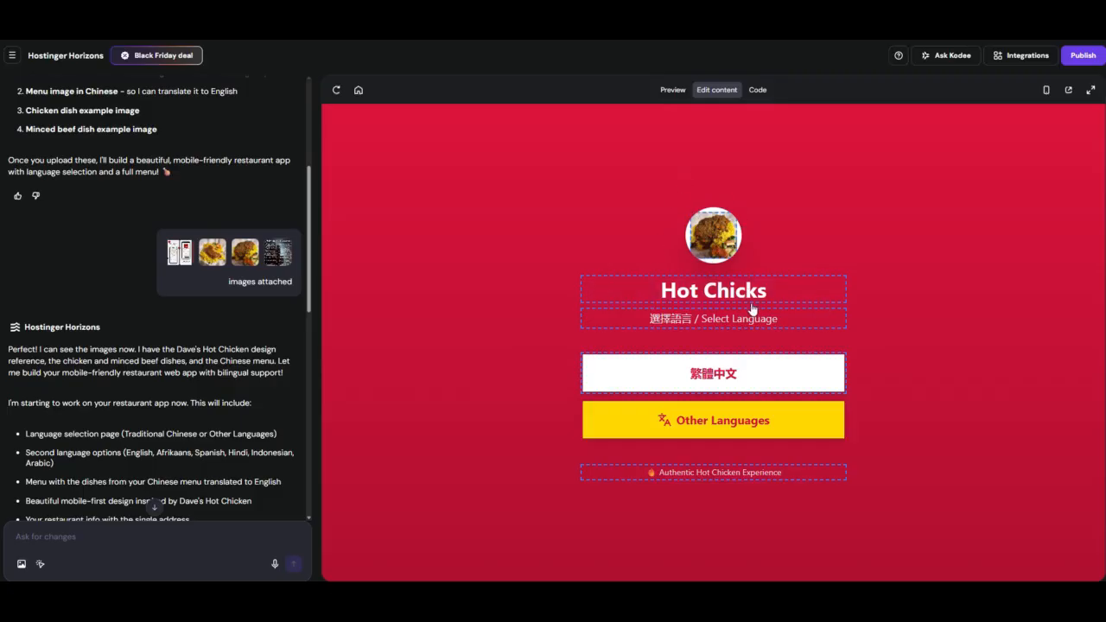
pyautogui.click(710, 244)
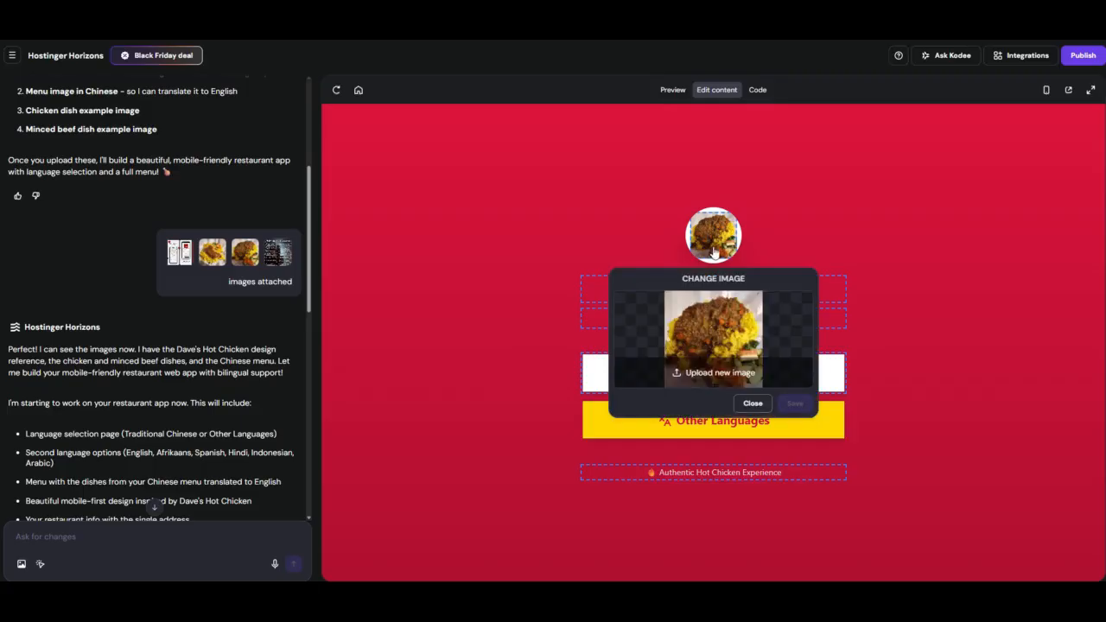
pyautogui.click(713, 375)
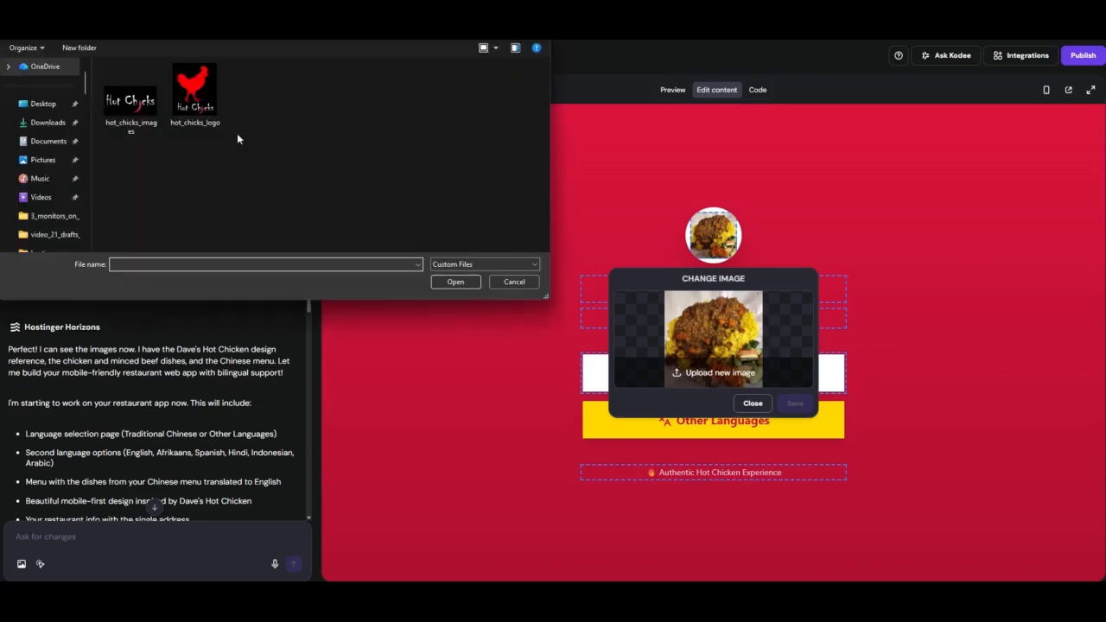
pyautogui.click(195, 114)
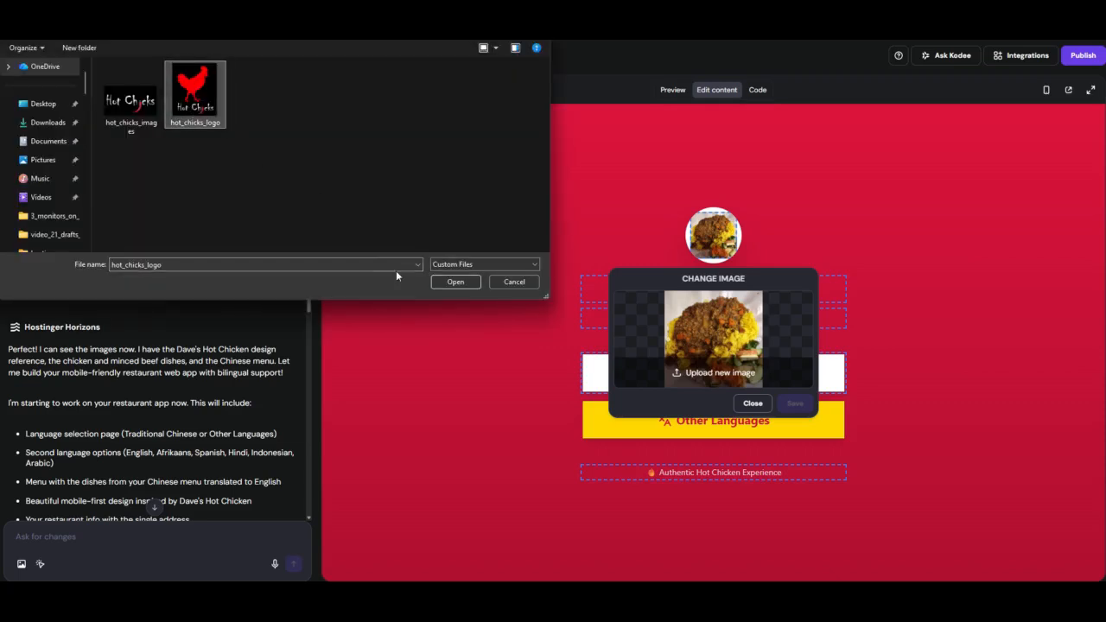
pyautogui.click(454, 282)
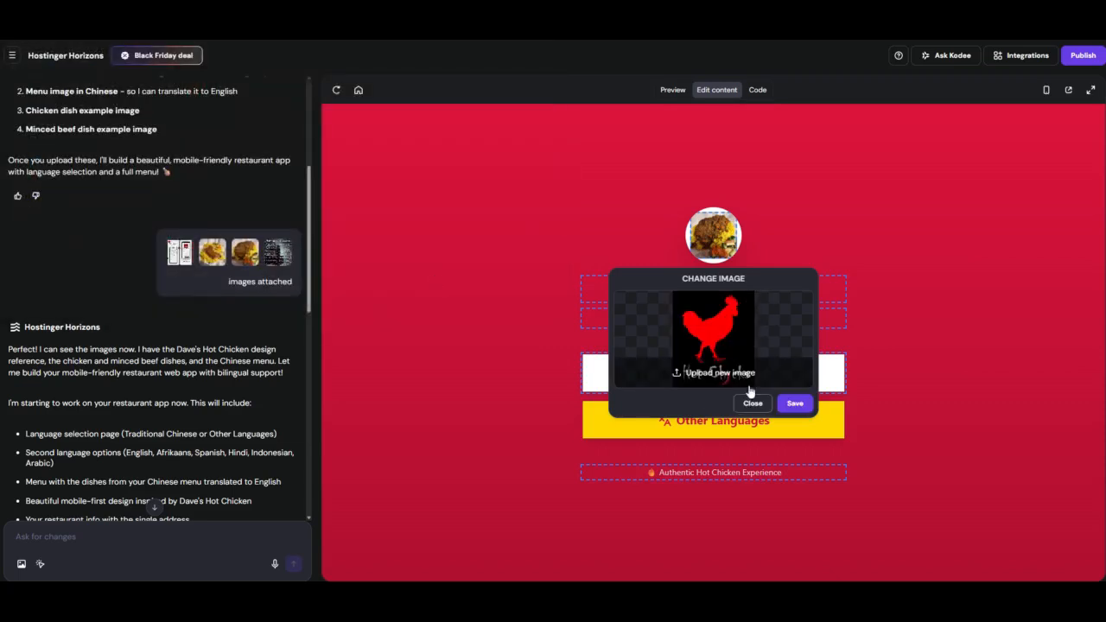
pyautogui.click(793, 403)
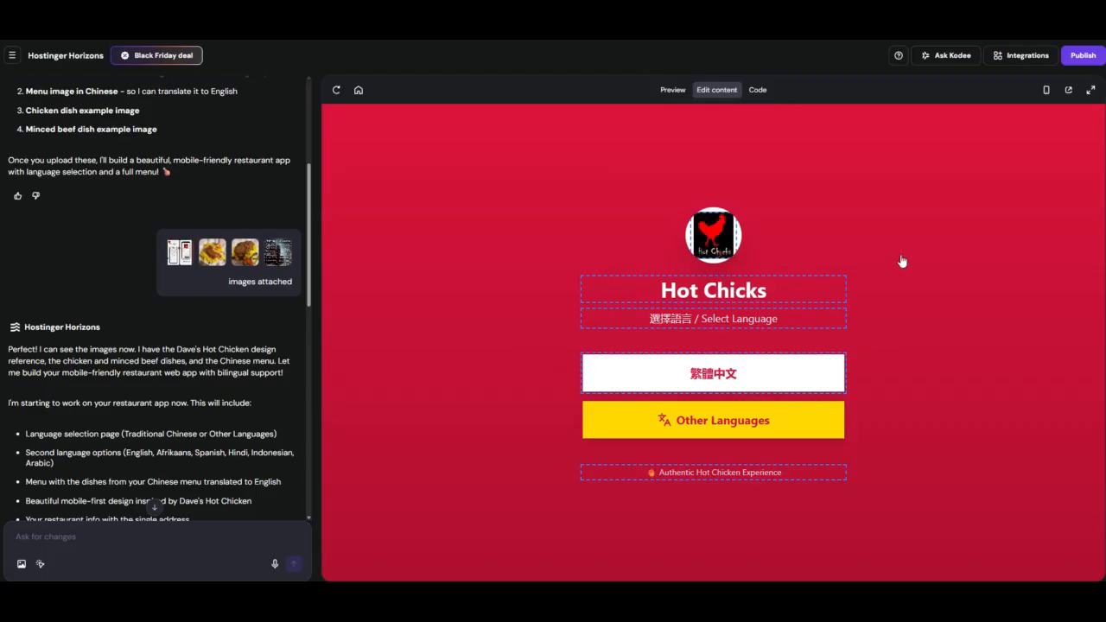
pyautogui.click(670, 91)
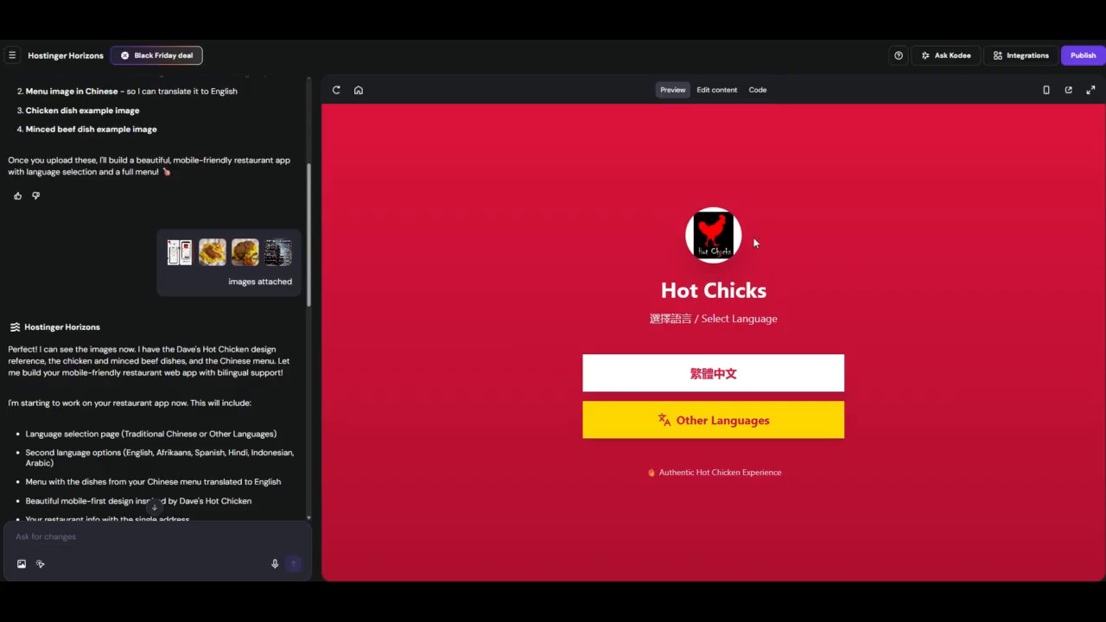
# Step: Examine the project's code files, opening index.html and HeroImage.jsx, and return to the preview
pyautogui.click(755, 92)
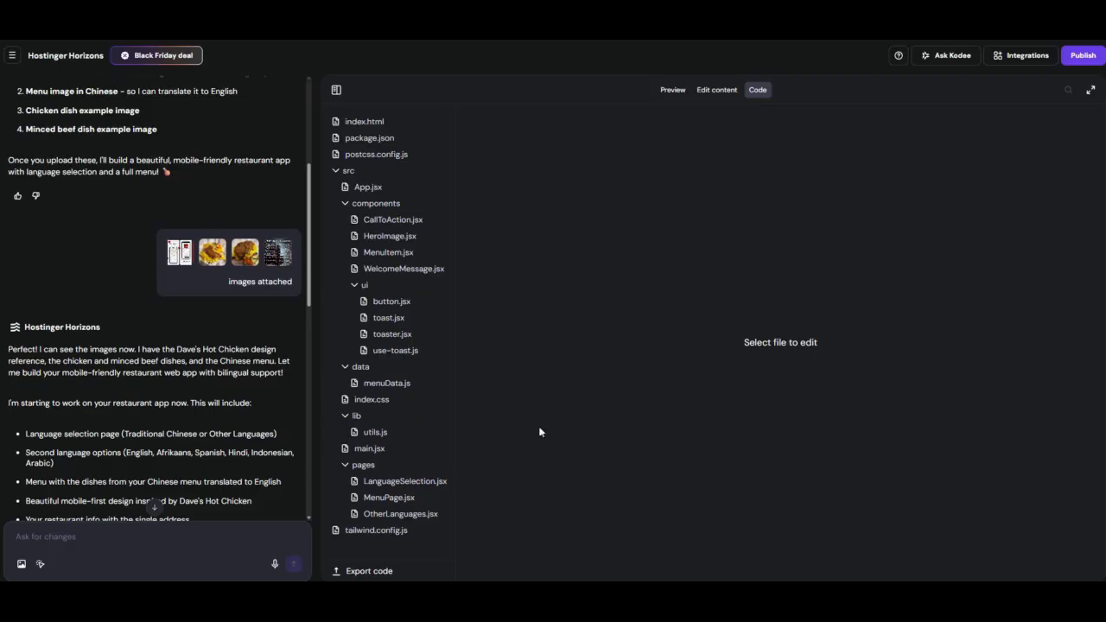
pyautogui.click(374, 126)
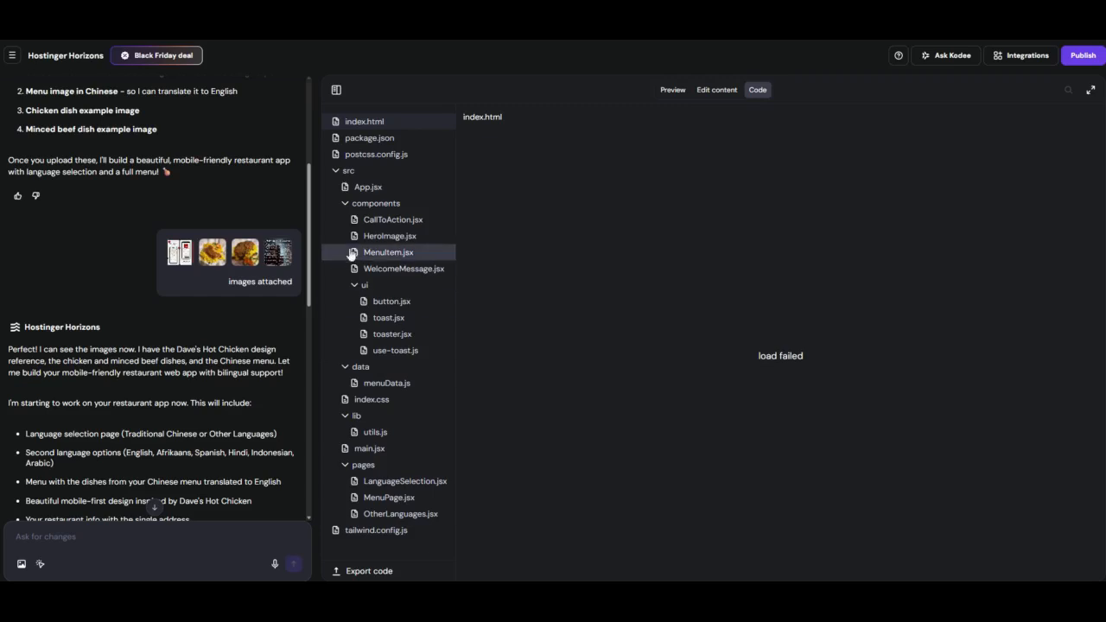
pyautogui.click(390, 241)
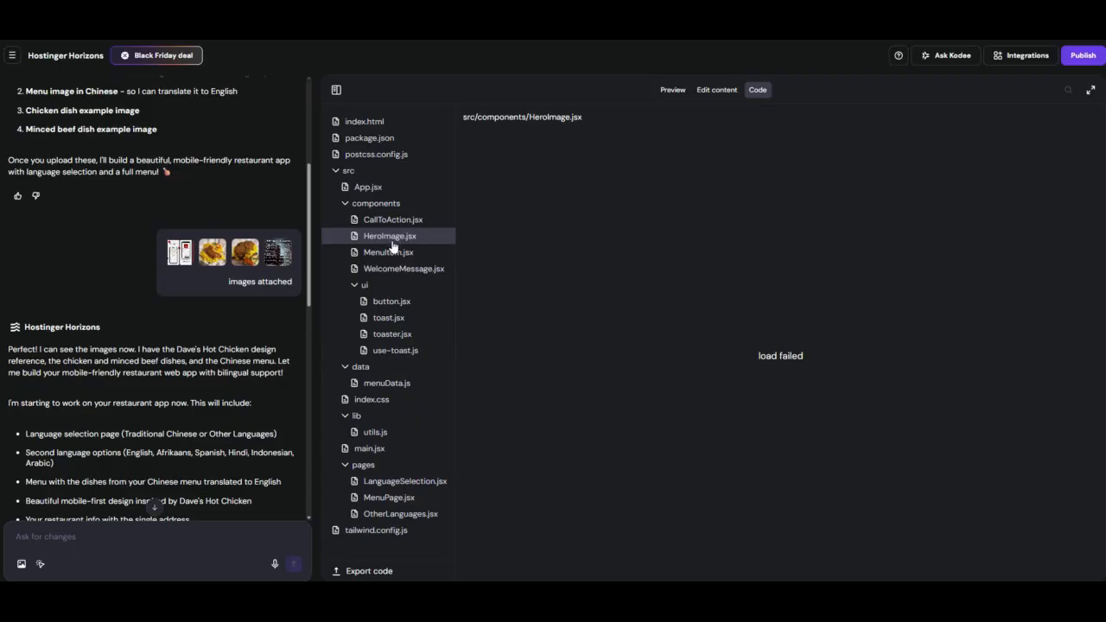
pyautogui.click(672, 90)
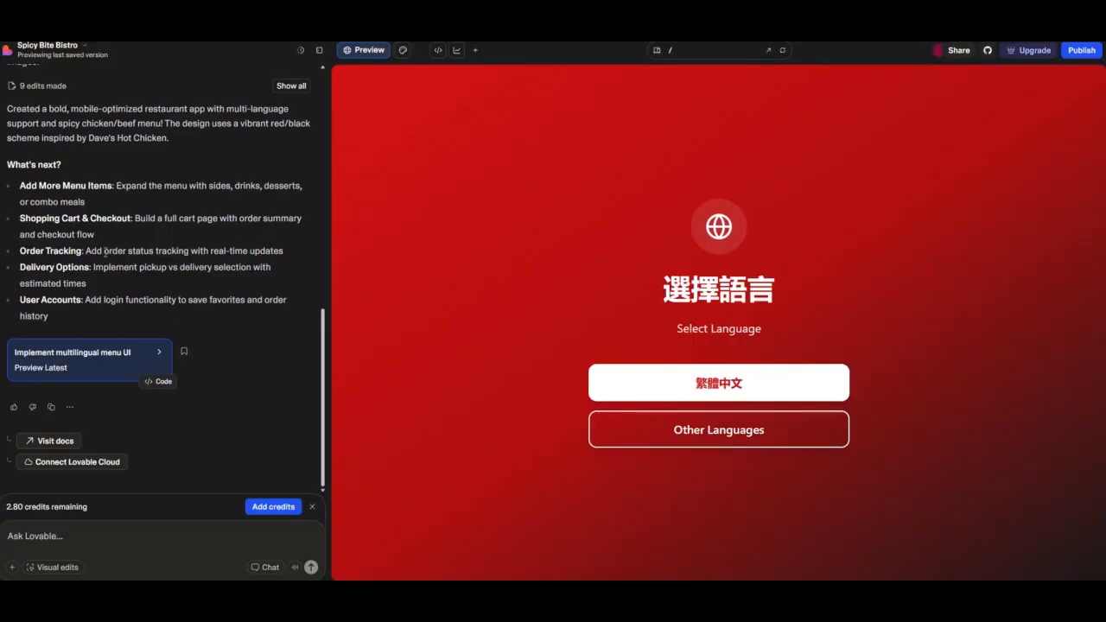
# Step: Read the Spicy Bite Bistro chat in Lovable from the original prompt through its design approach, features and suggested additions
pyautogui.scroll(5, 132, 245)
pyautogui.scroll(5, 131, 246)
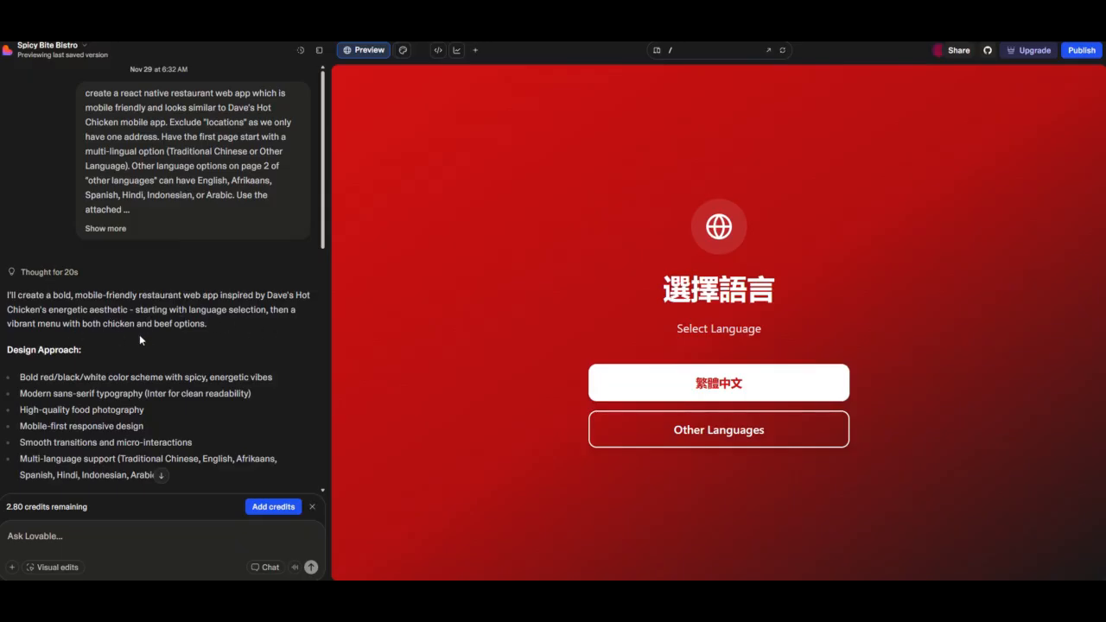
pyautogui.scroll(-1, 135, 351)
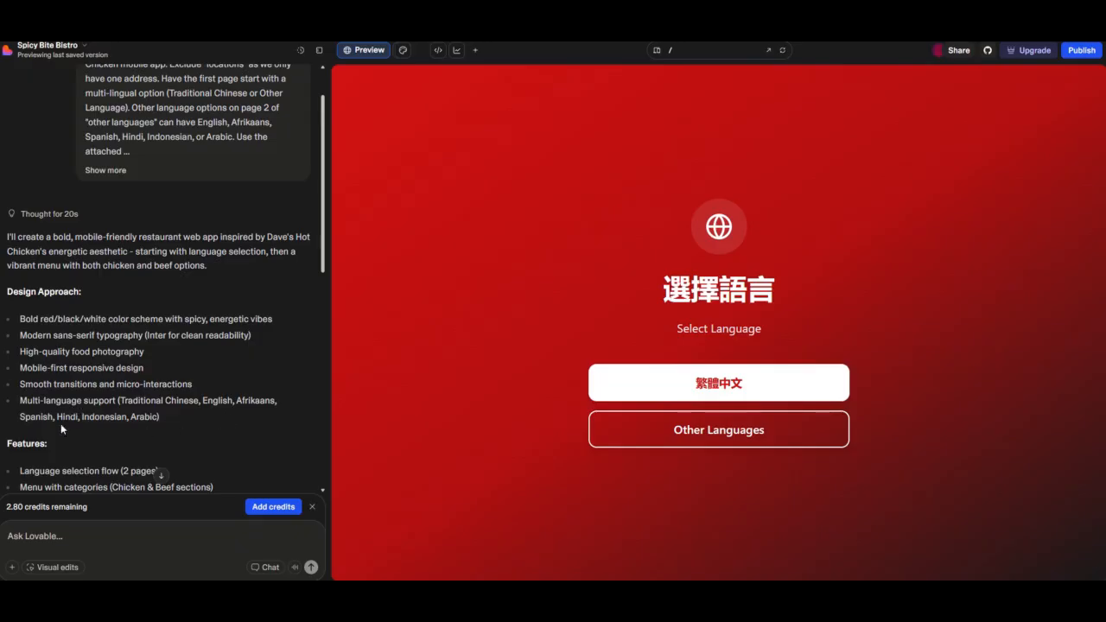
pyautogui.scroll(-3, 159, 426)
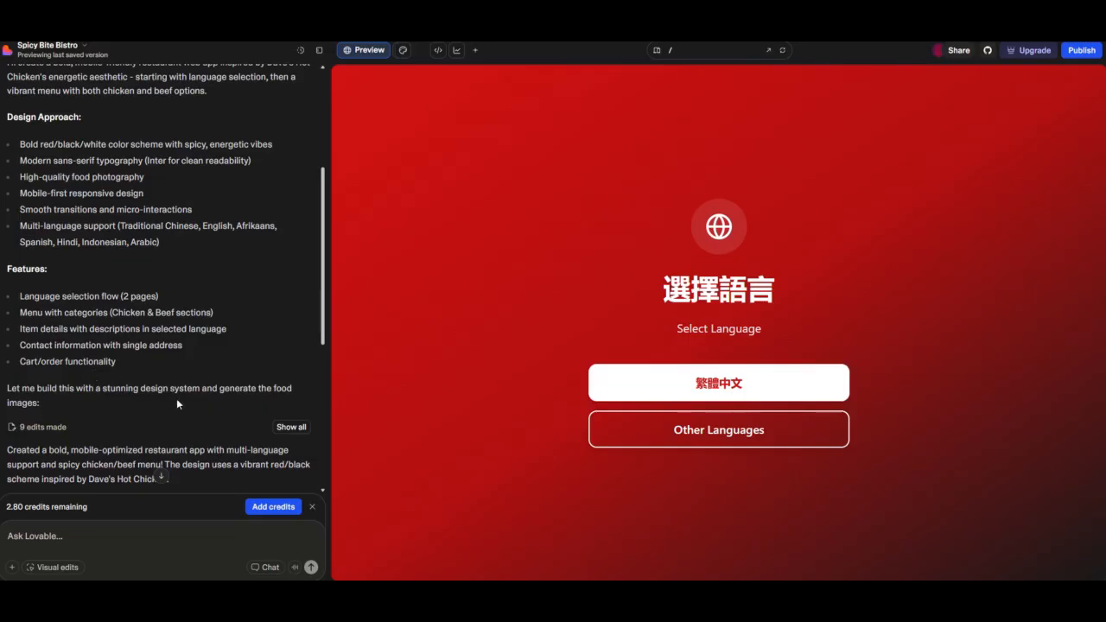
pyautogui.scroll(-3, 176, 400)
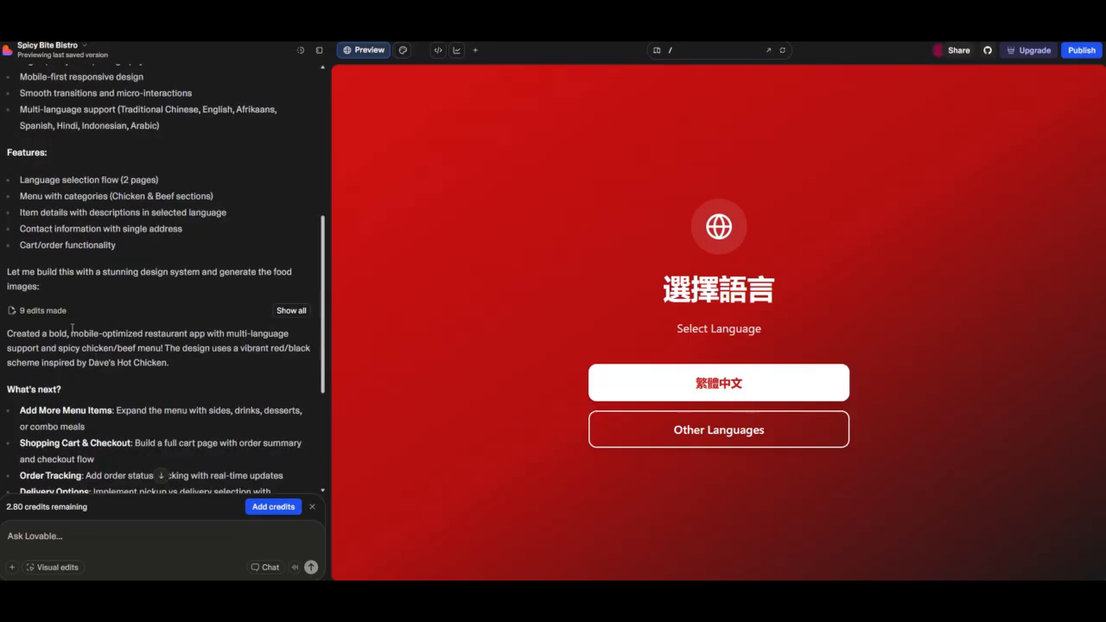
pyautogui.scroll(-3, 78, 333)
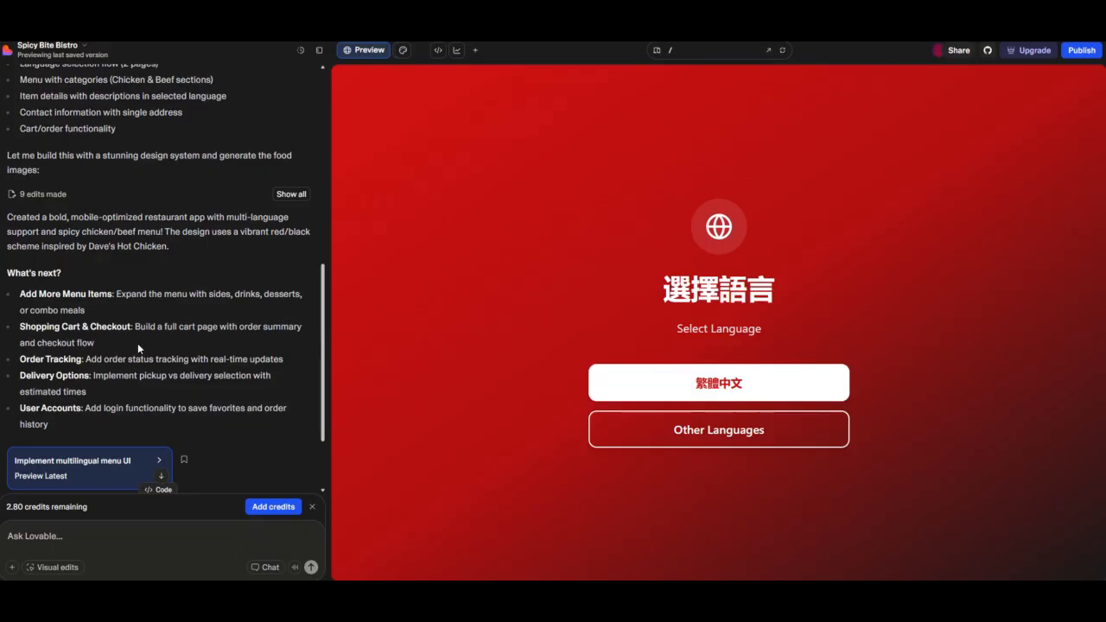
# Step: Open the Traditional Chinese menu, review its chicken and beef dishes and contact section, and return to the language selection page
pyautogui.scroll(-3, 137, 343)
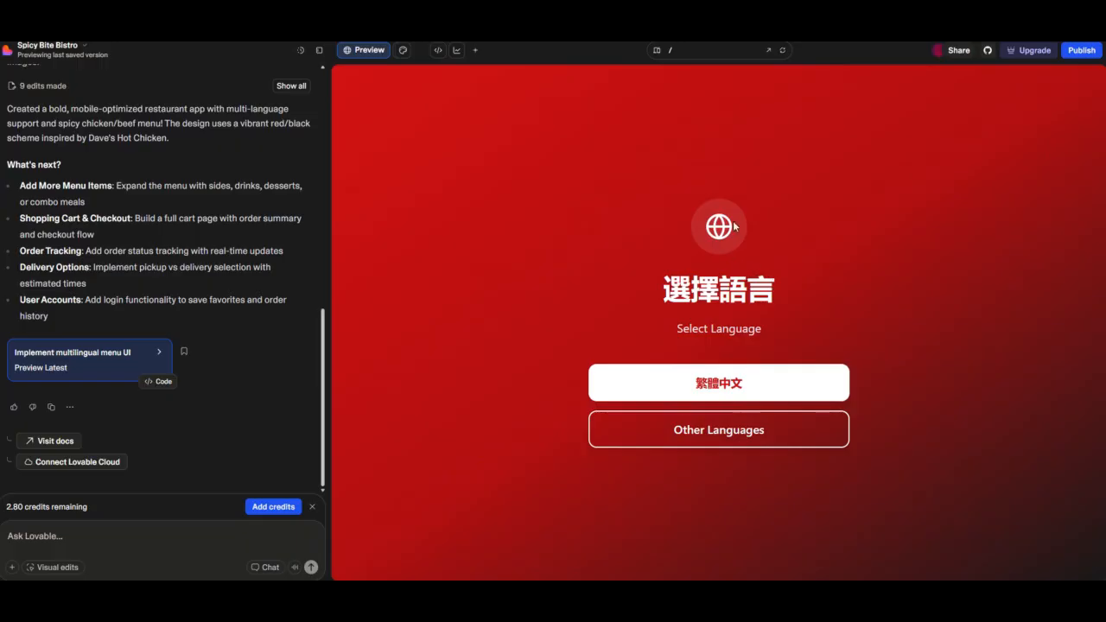
pyautogui.click(735, 387)
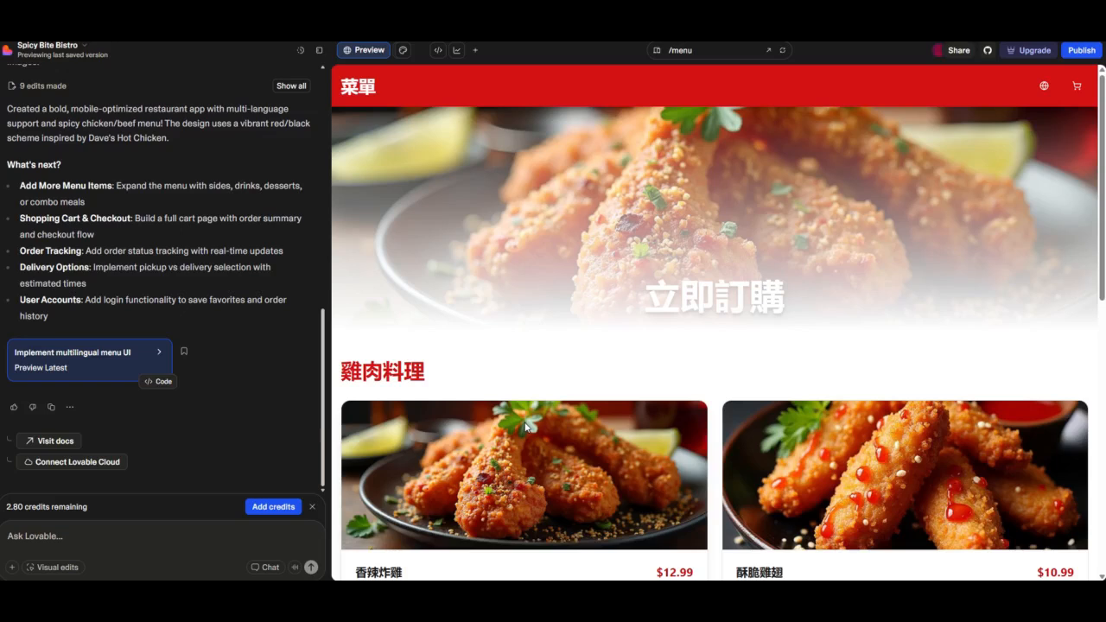
pyautogui.scroll(-2, 497, 451)
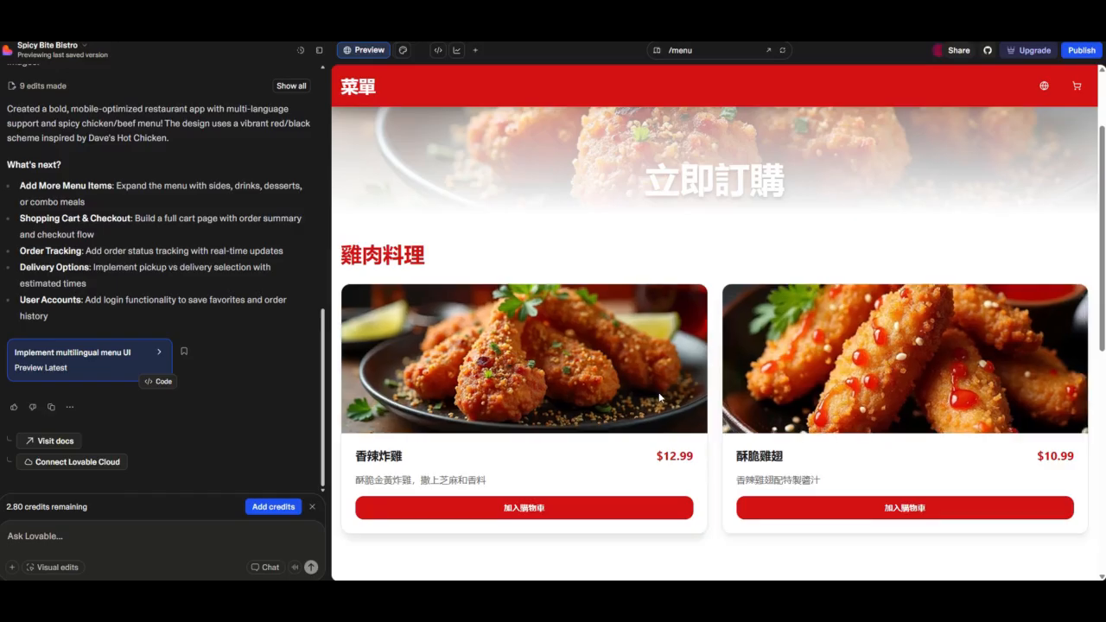
pyautogui.scroll(-4, 660, 395)
pyautogui.scroll(-2, 658, 395)
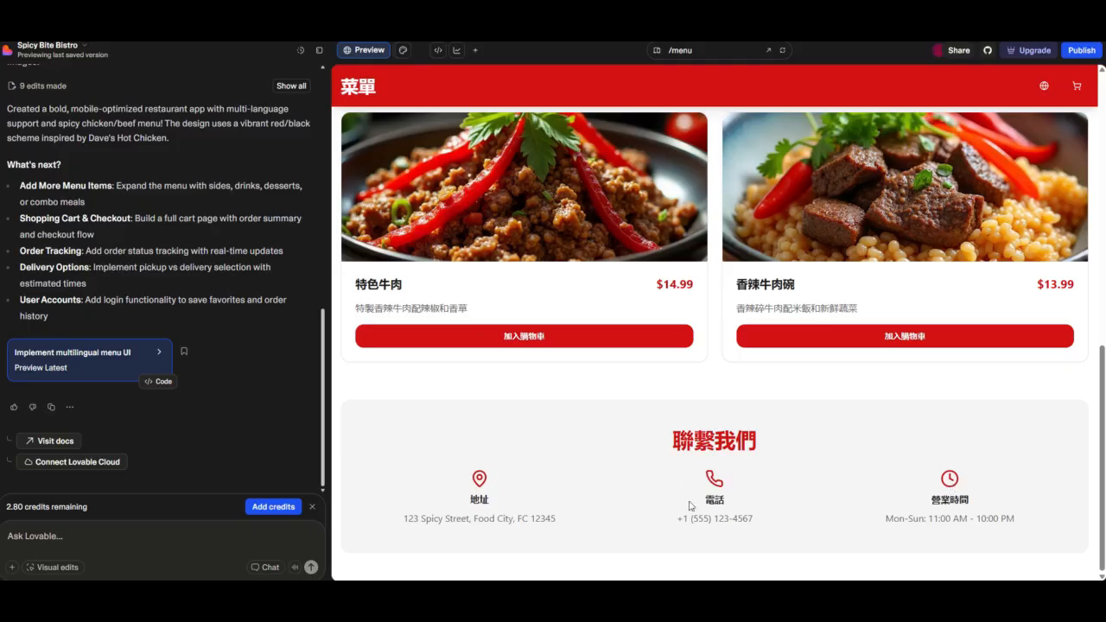
pyautogui.scroll(10, 913, 399)
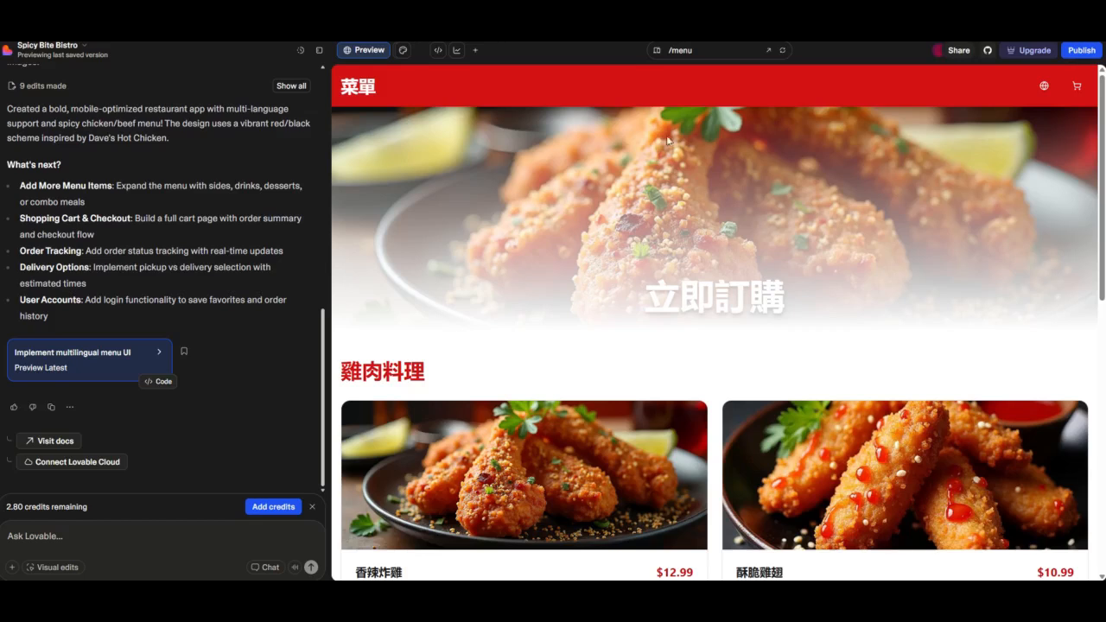
pyautogui.rightClick(644, 89)
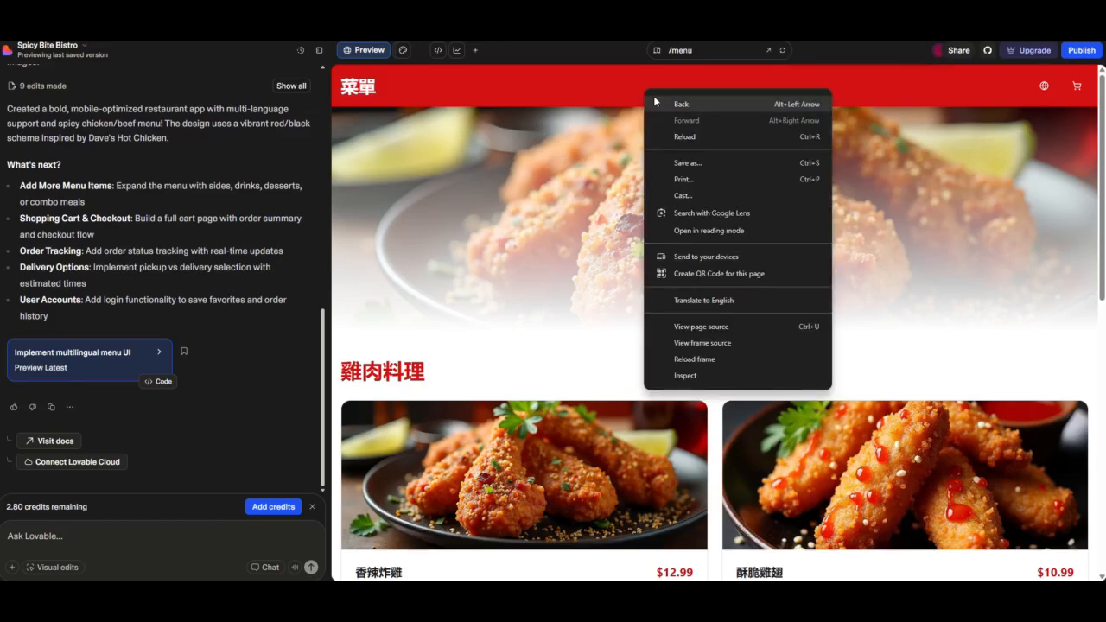
pyautogui.click(681, 103)
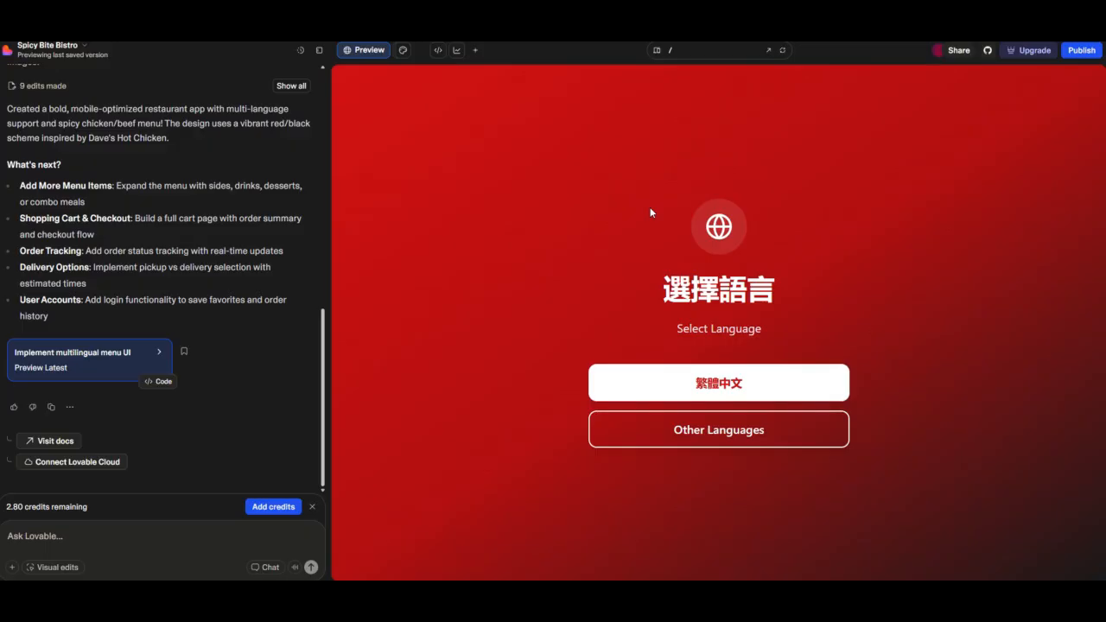
# Step: Check the Other Languages list, review the English menu's dishes and contact section, and return to the language selection page
pyautogui.click(694, 440)
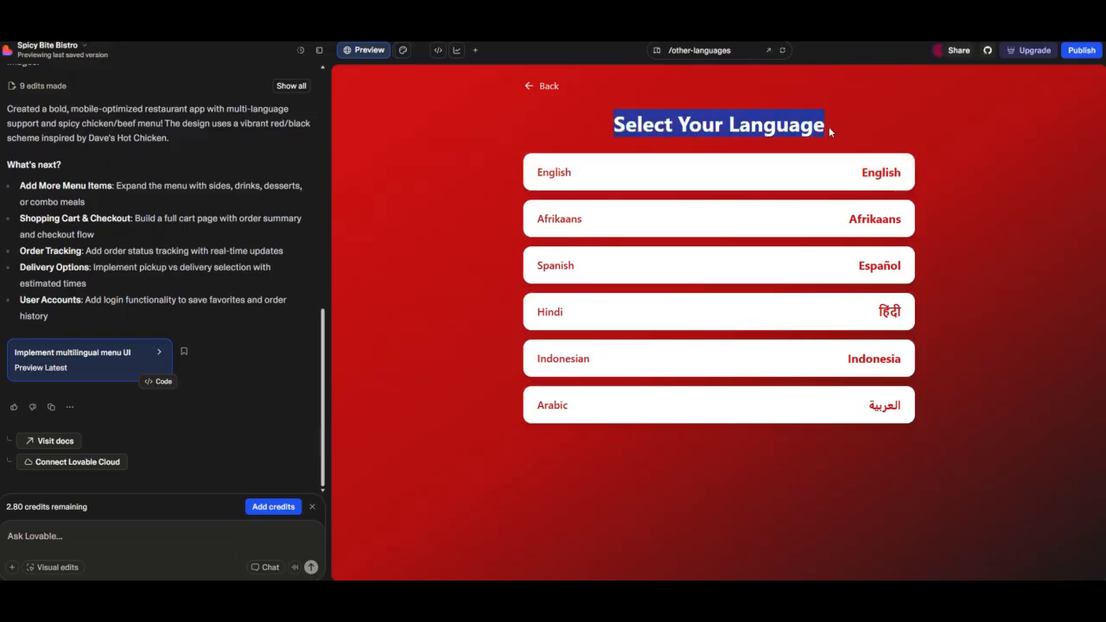
pyautogui.click(553, 88)
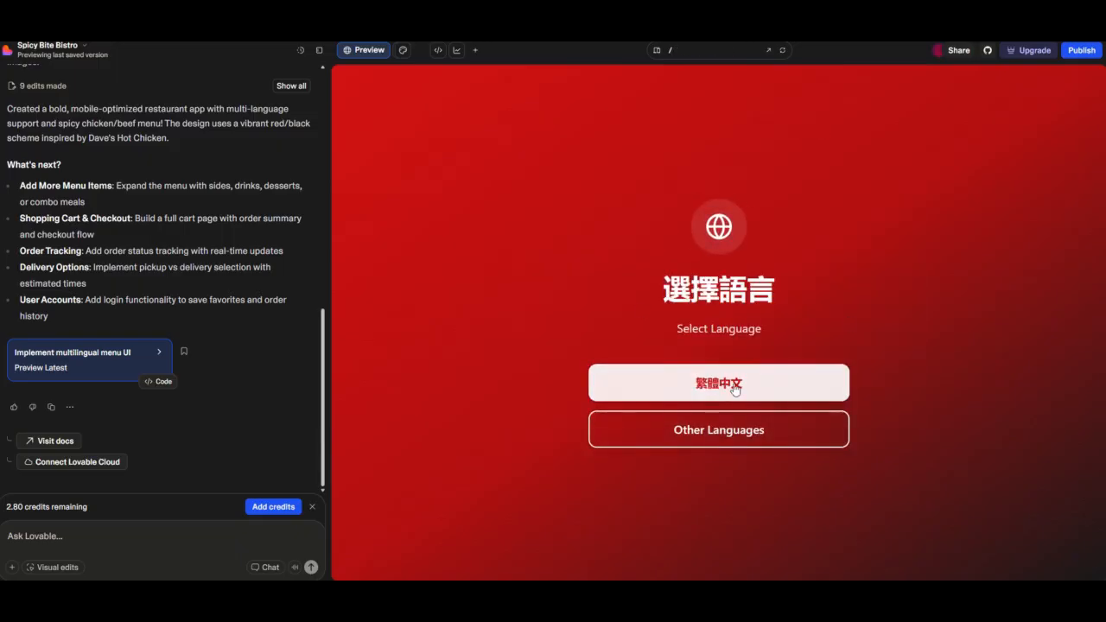
pyautogui.click(732, 436)
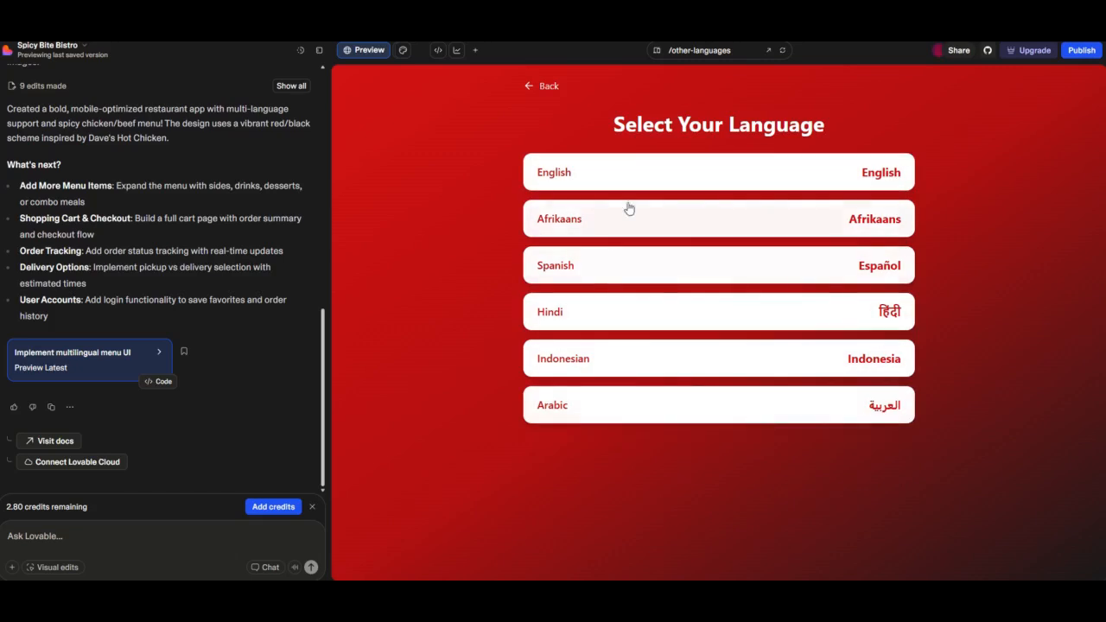
pyautogui.click(625, 176)
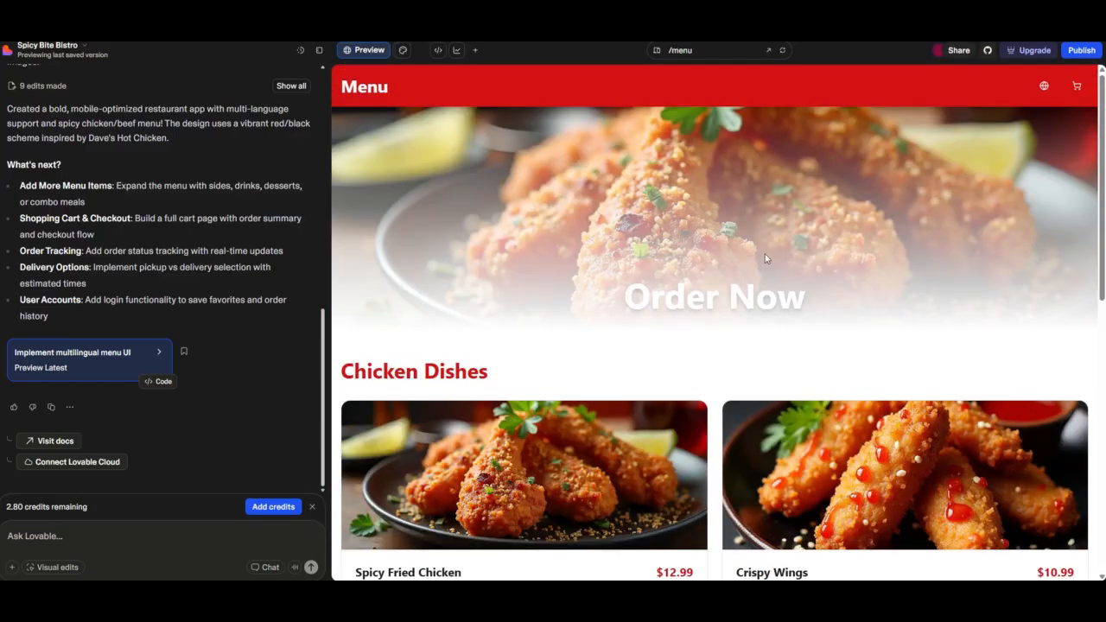
pyautogui.scroll(-3, 661, 392)
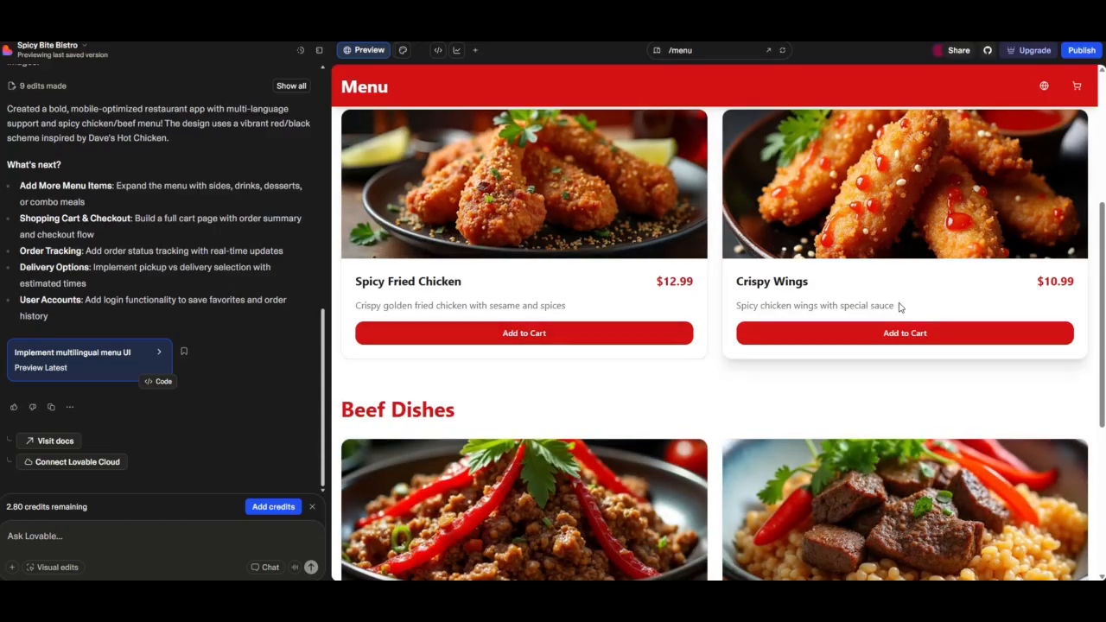
pyautogui.scroll(-3, 889, 311)
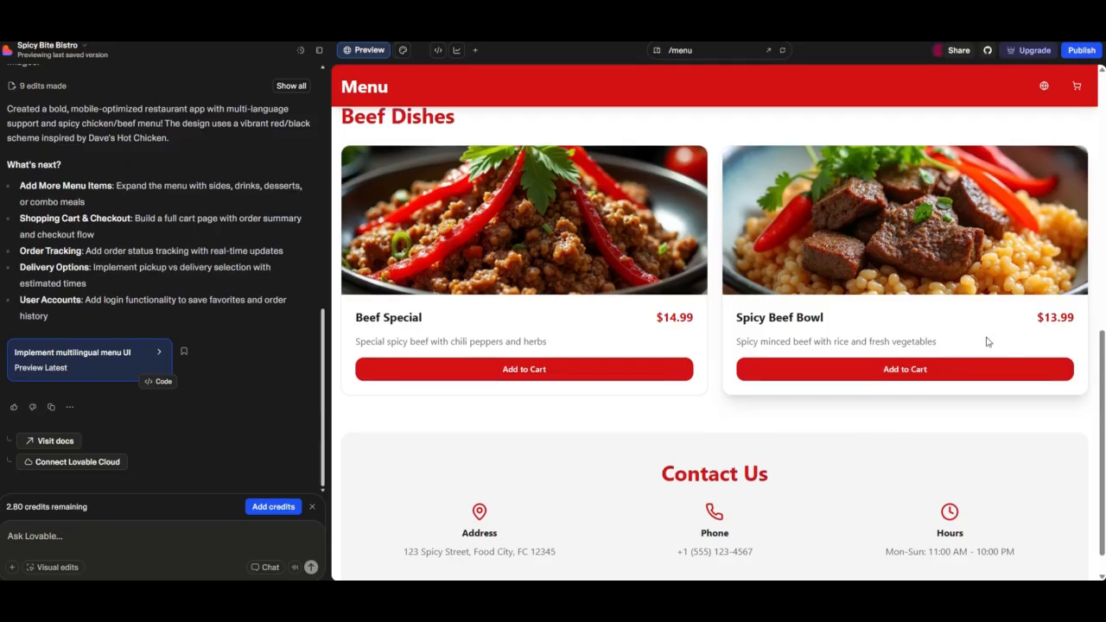
pyautogui.scroll(-1, 985, 341)
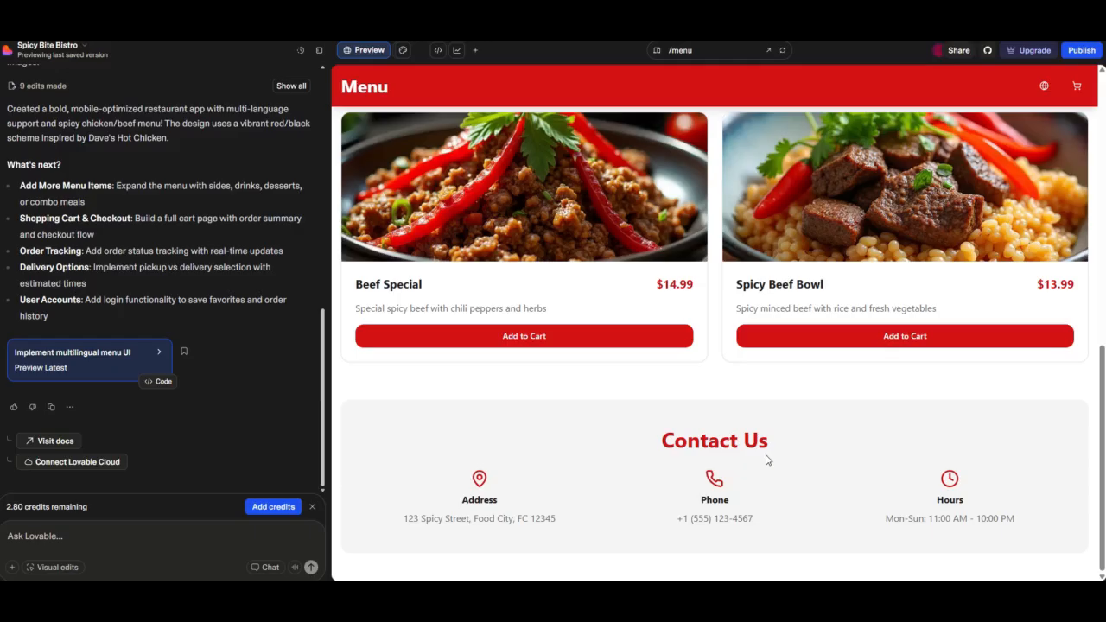
pyautogui.scroll(15, 793, 465)
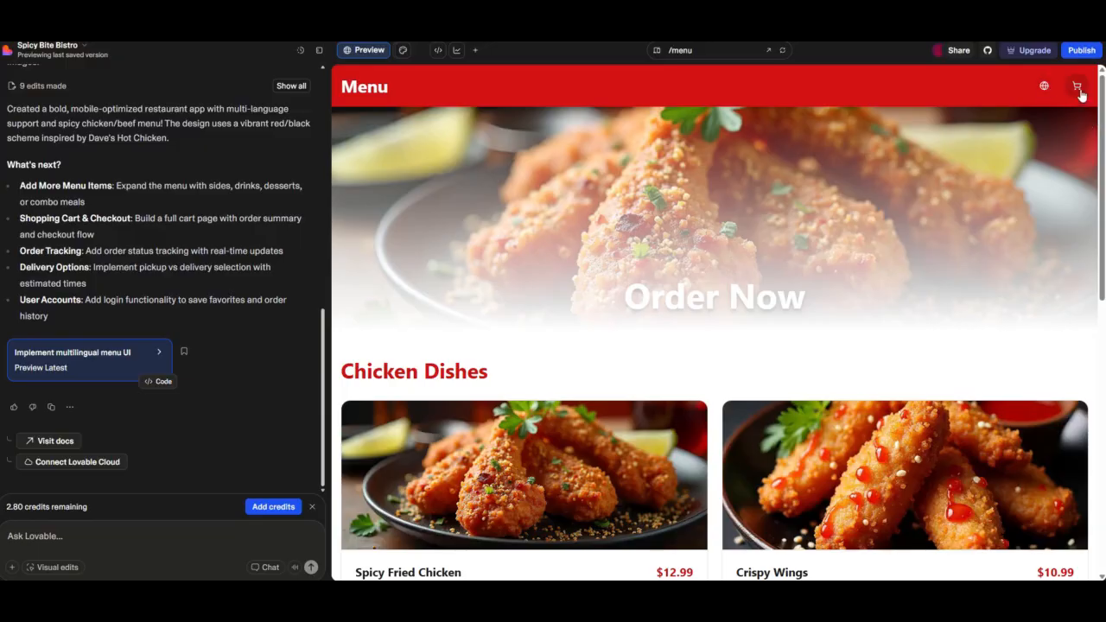
pyautogui.click(1044, 87)
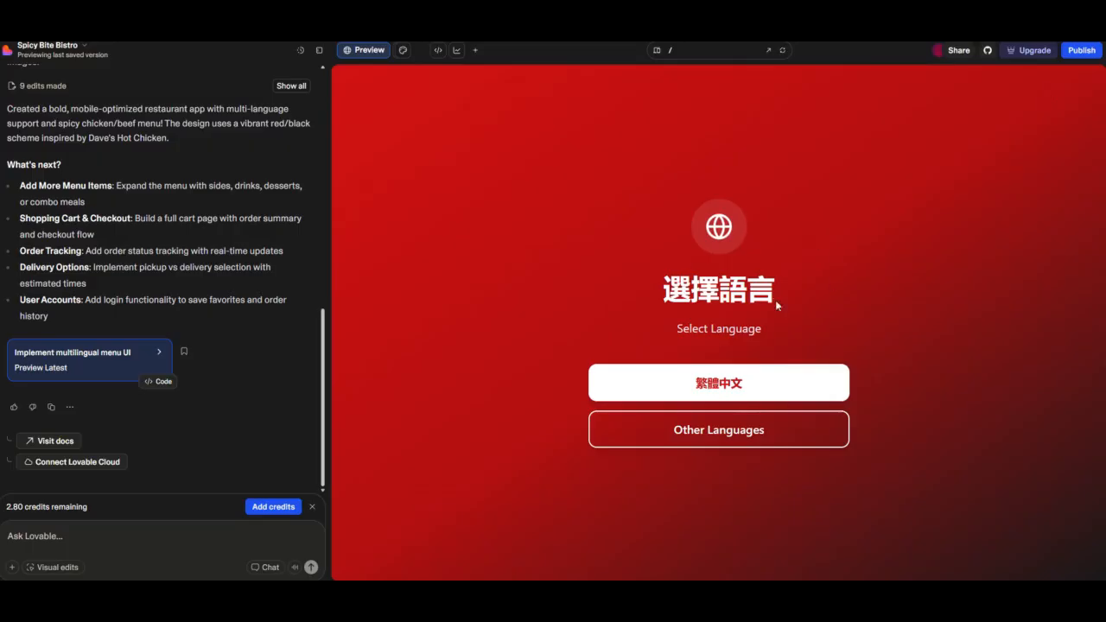
# Step: Open the Afrikaans menu from the other languages, review its dishes and contact section, and return to the language selection page
pyautogui.click(733, 437)
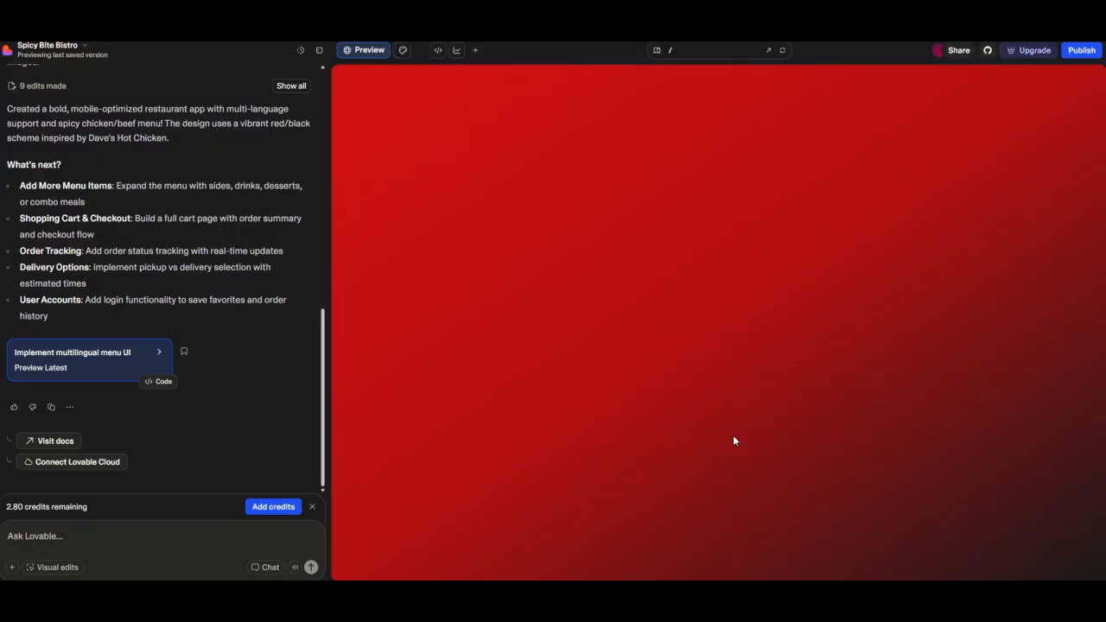
pyautogui.click(704, 226)
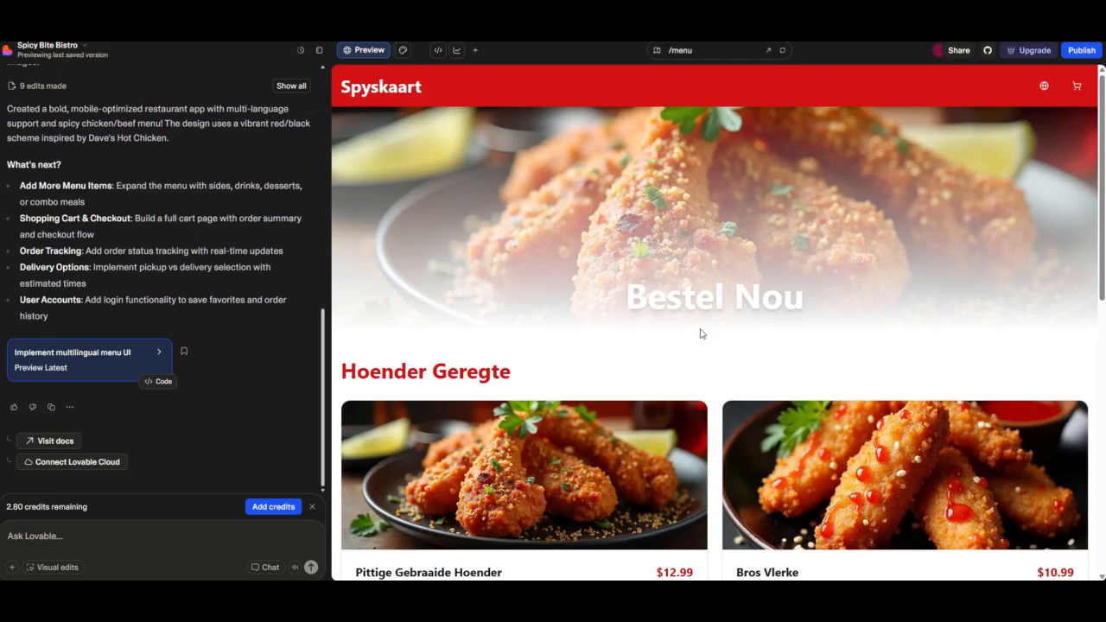
pyautogui.scroll(-3, 700, 334)
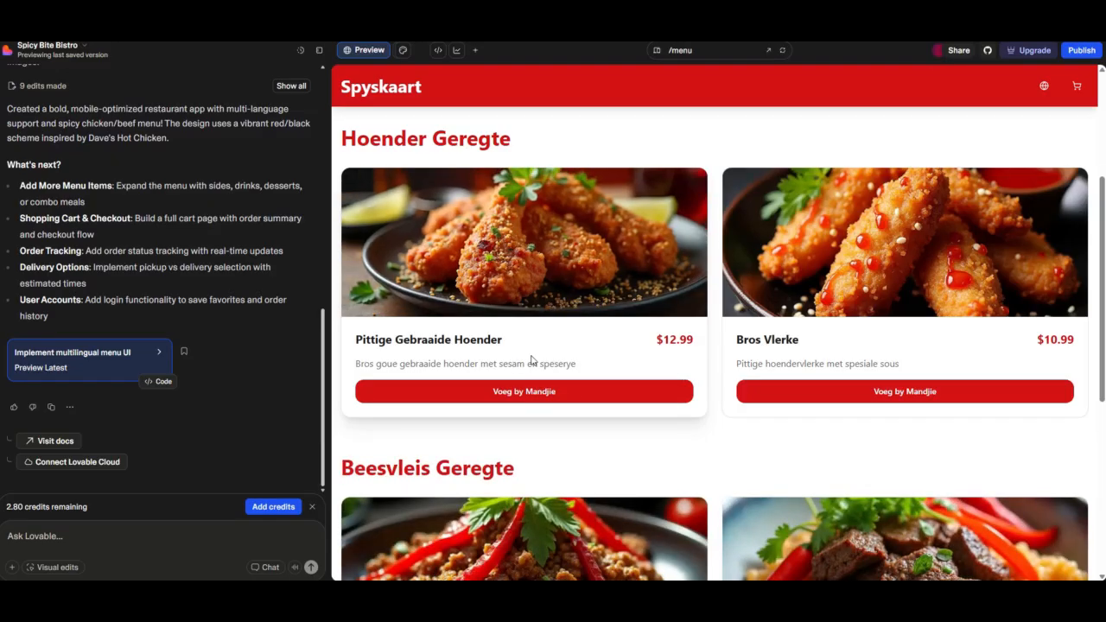
pyautogui.scroll(1, 531, 360)
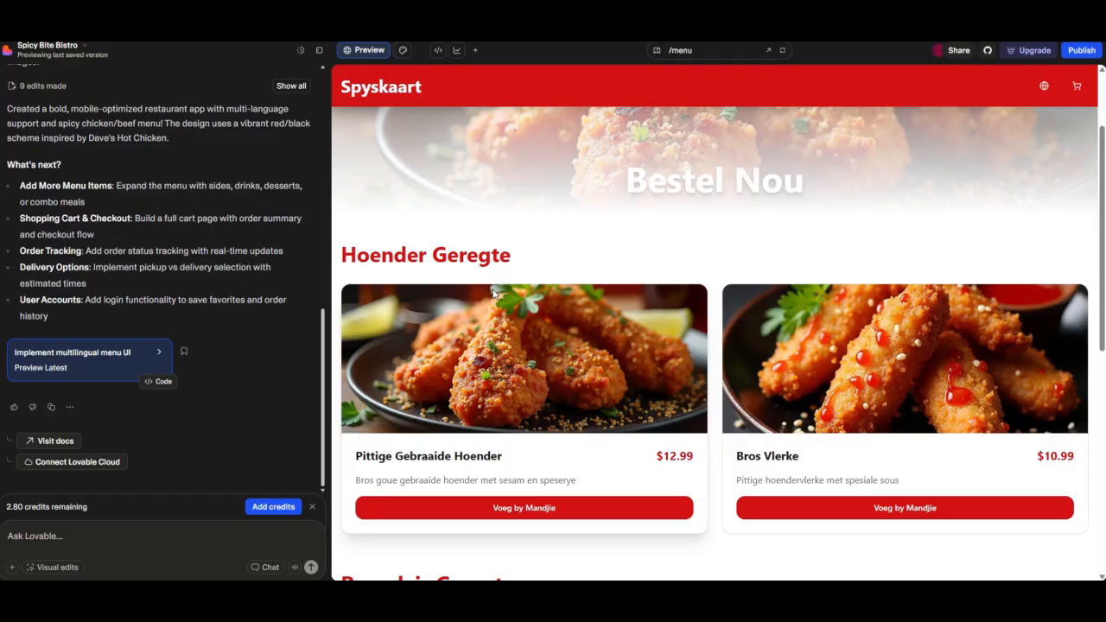
pyautogui.scroll(-2, 527, 256)
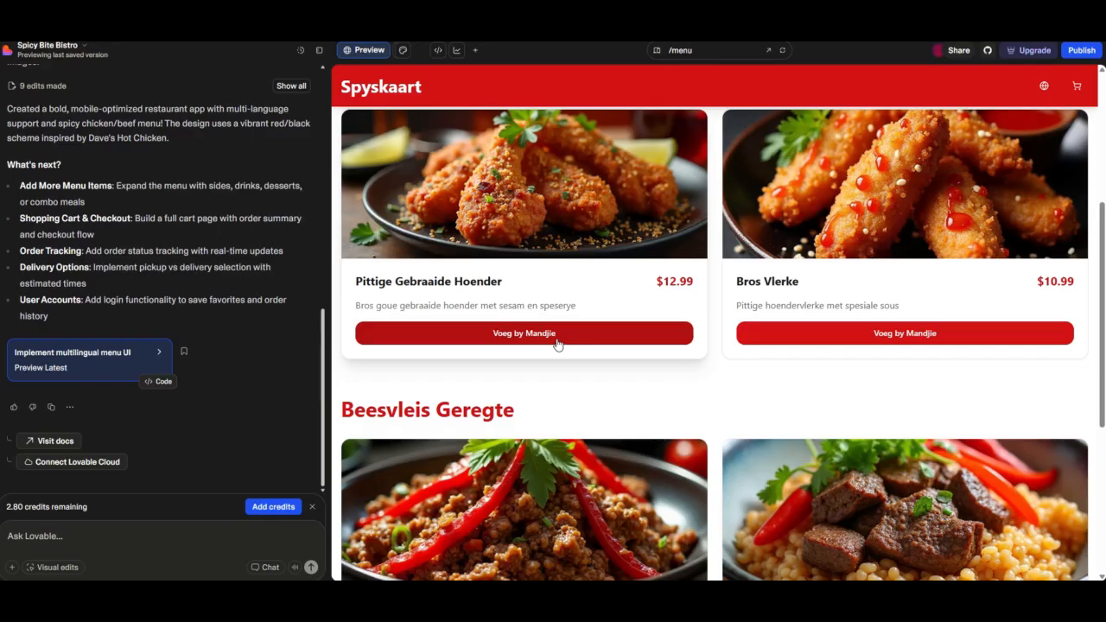
pyautogui.scroll(-4, 536, 337)
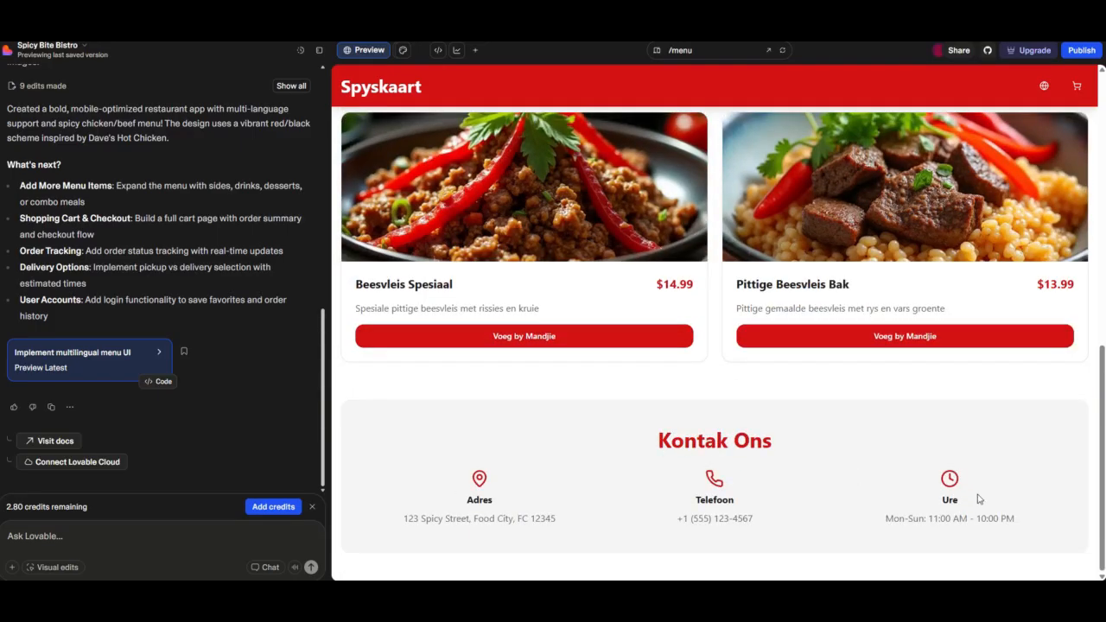
pyautogui.scroll(3, 574, 350)
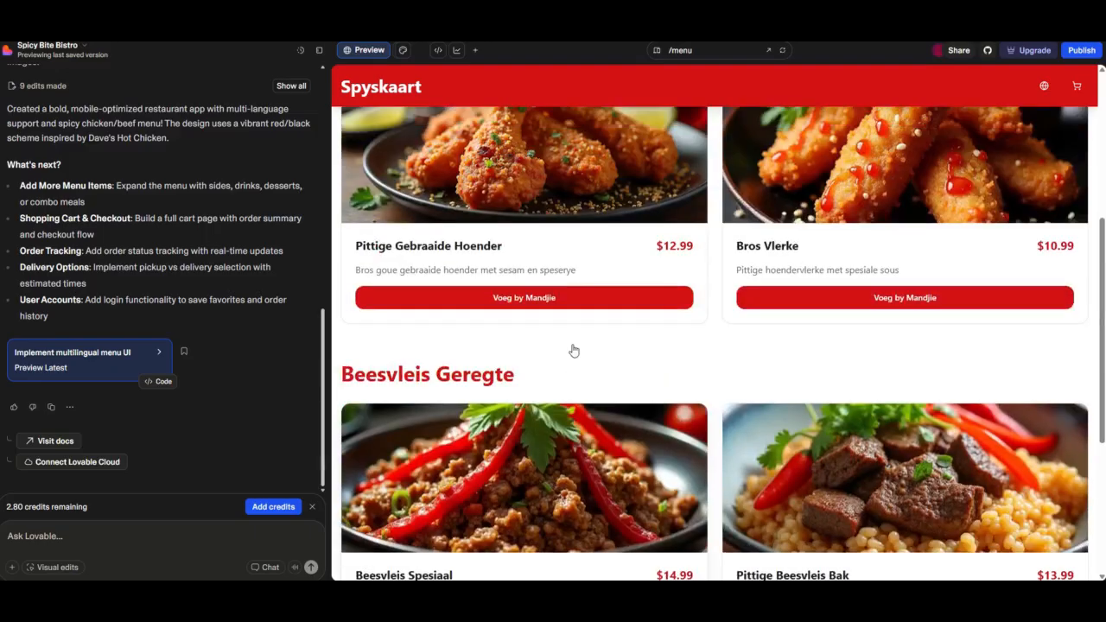
pyautogui.scroll(3, 574, 350)
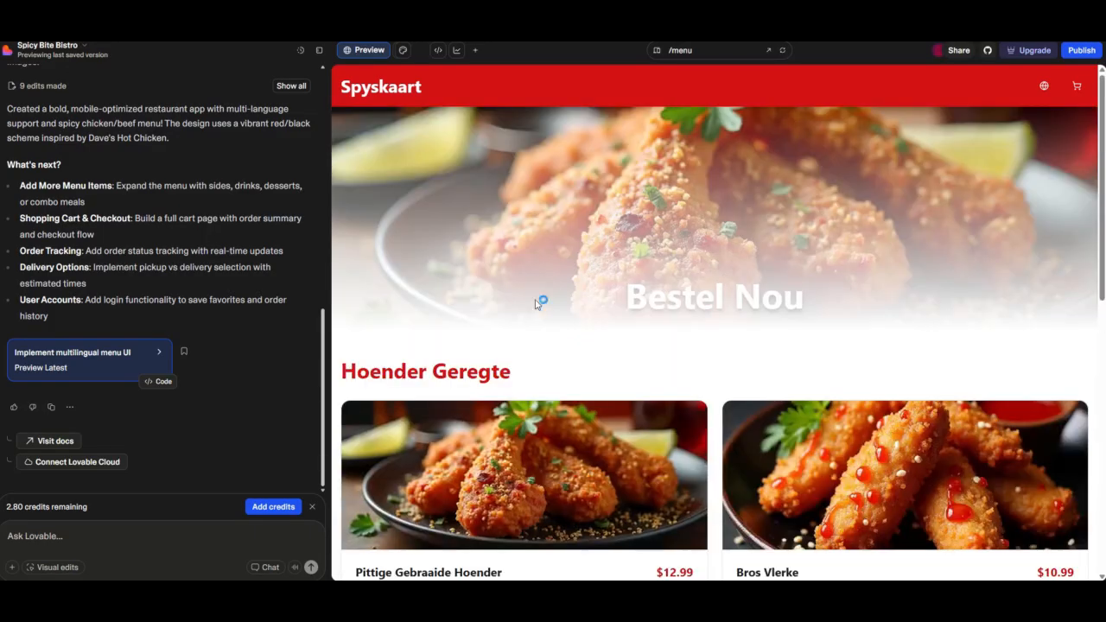
pyautogui.click(1043, 87)
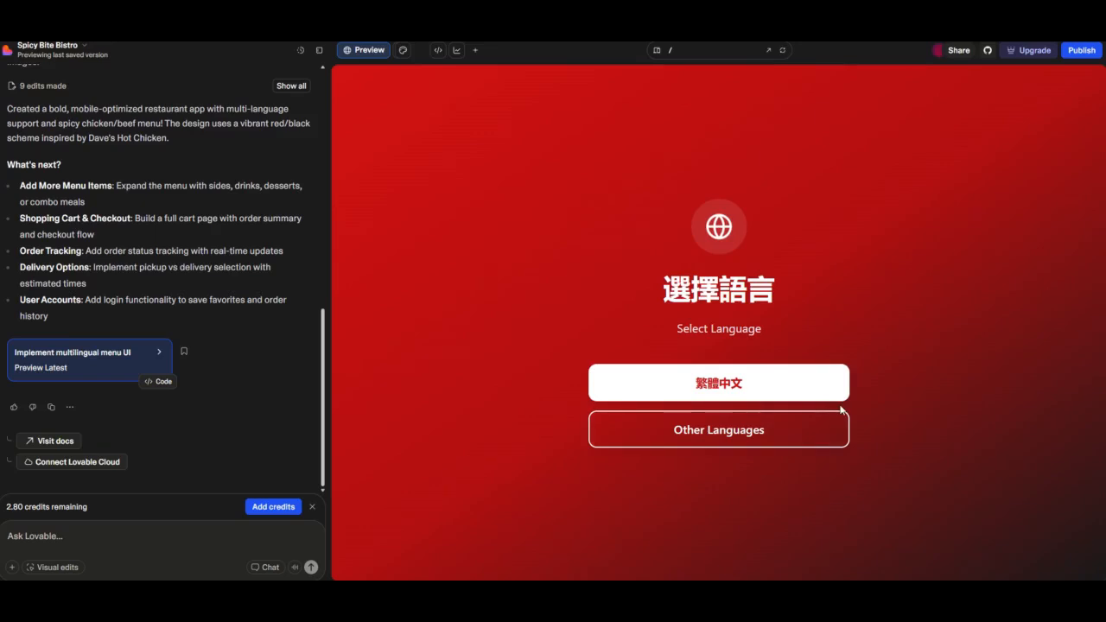
# Step: Open the Spanish menu from the other languages, review its dishes and contact section, and return to the language selection page
pyautogui.click(785, 432)
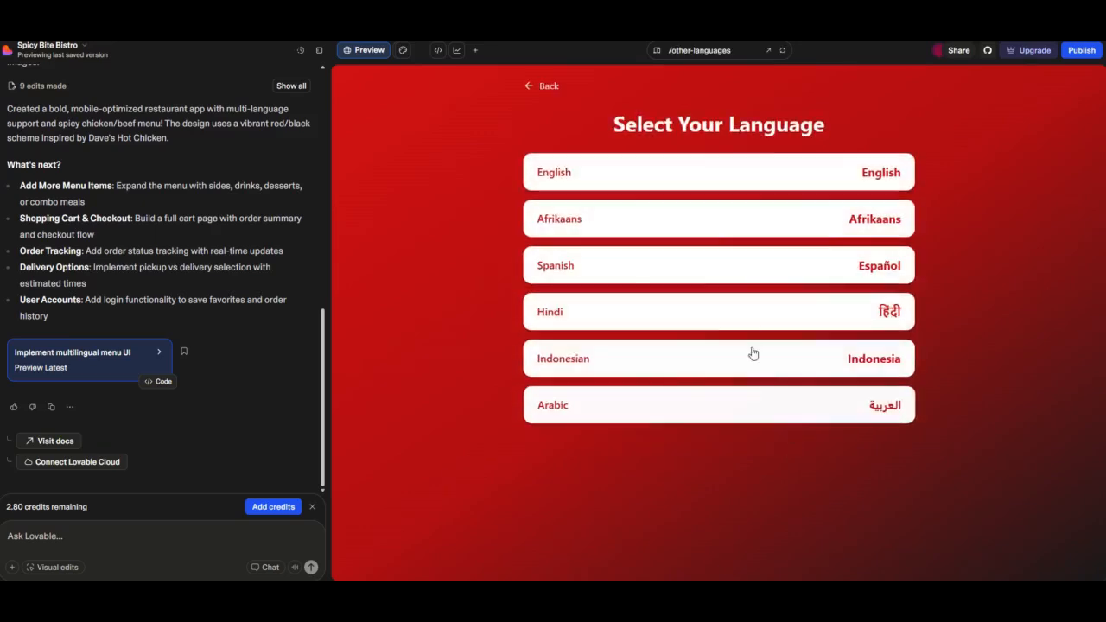
pyautogui.click(743, 273)
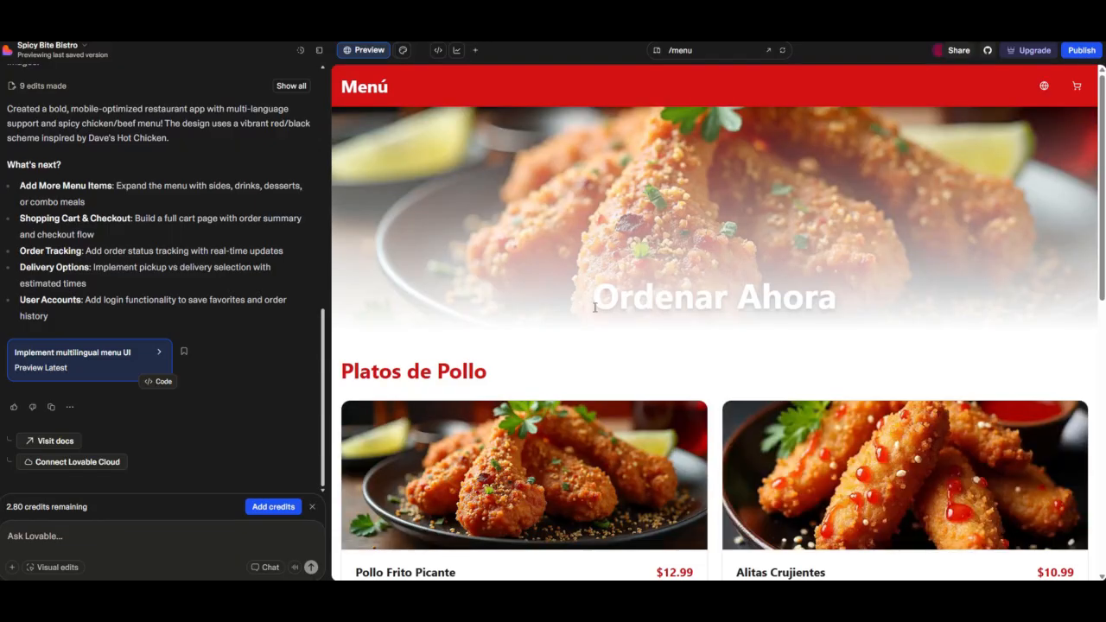
pyautogui.scroll(-3, 813, 266)
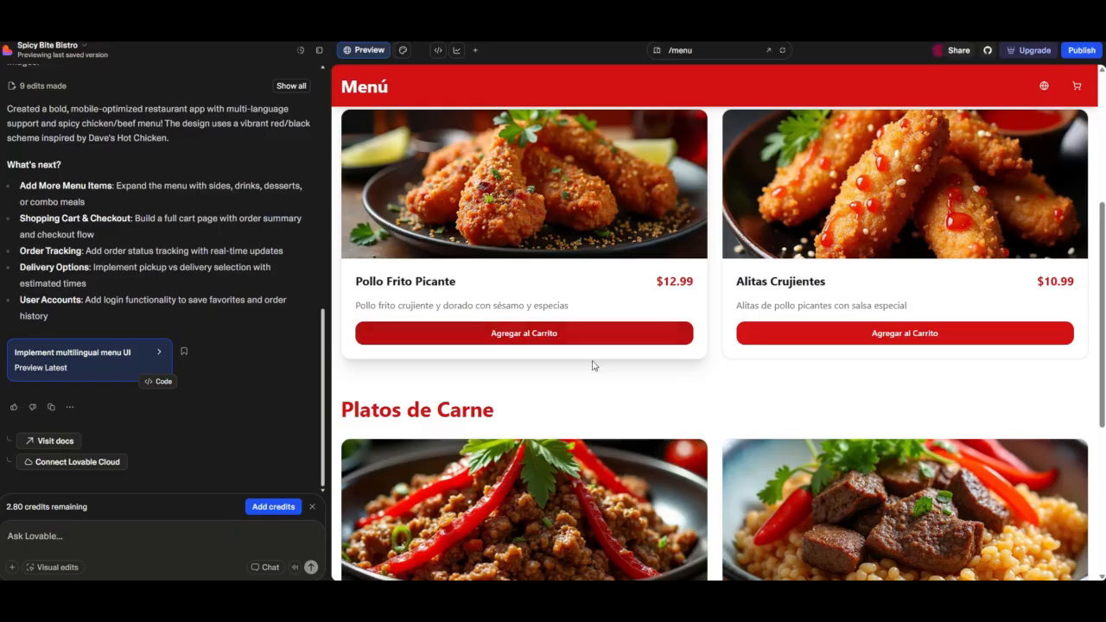
pyautogui.scroll(-4, 593, 365)
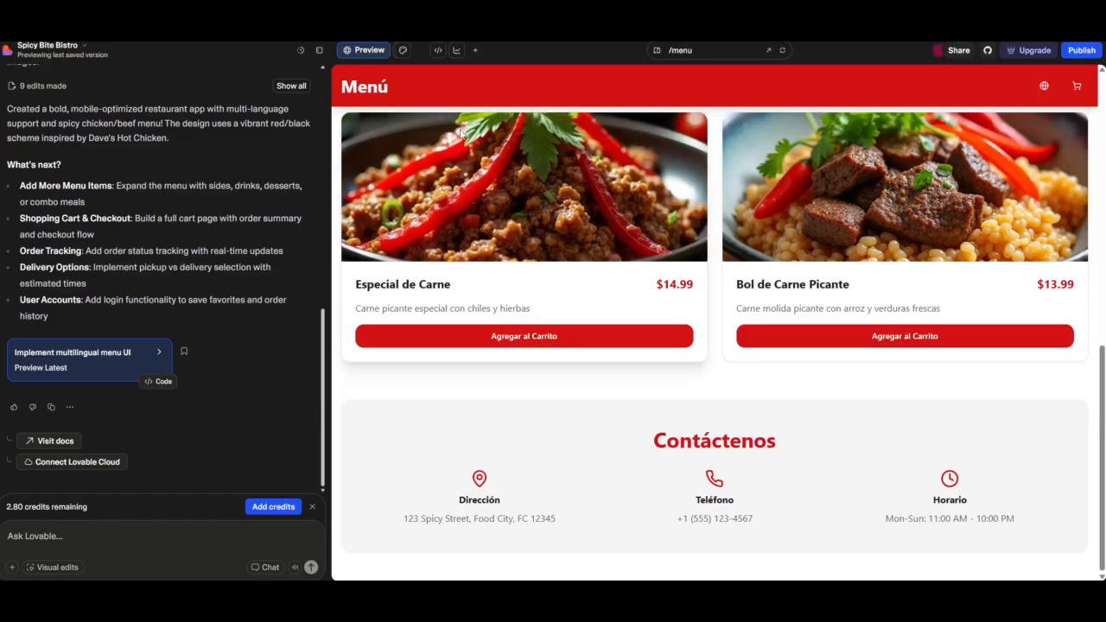
pyautogui.scroll(8, 959, 197)
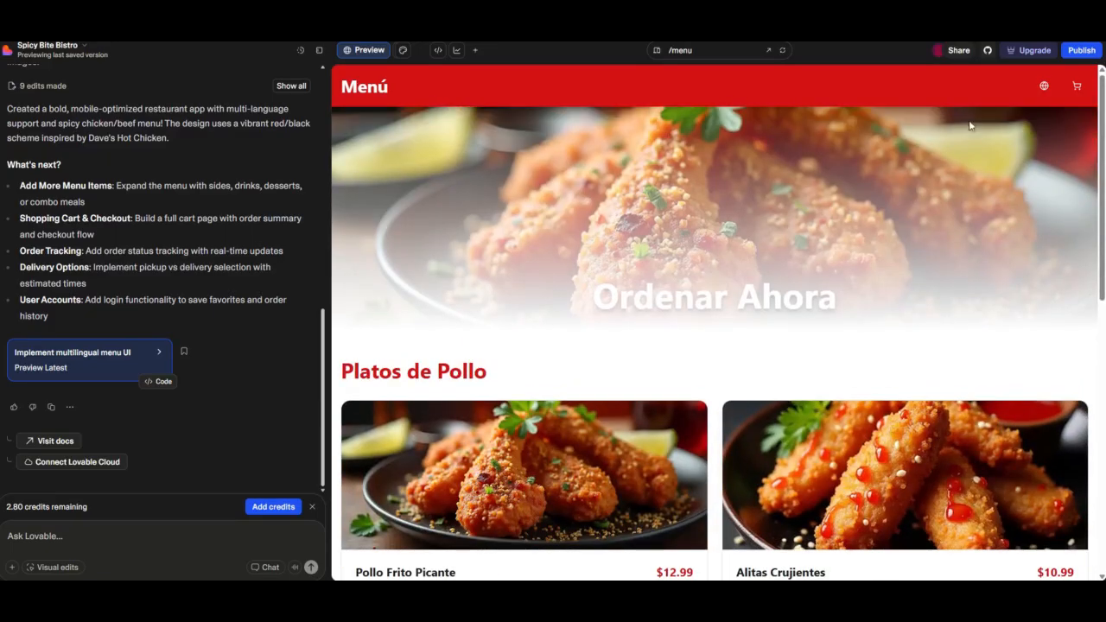
pyautogui.click(1042, 87)
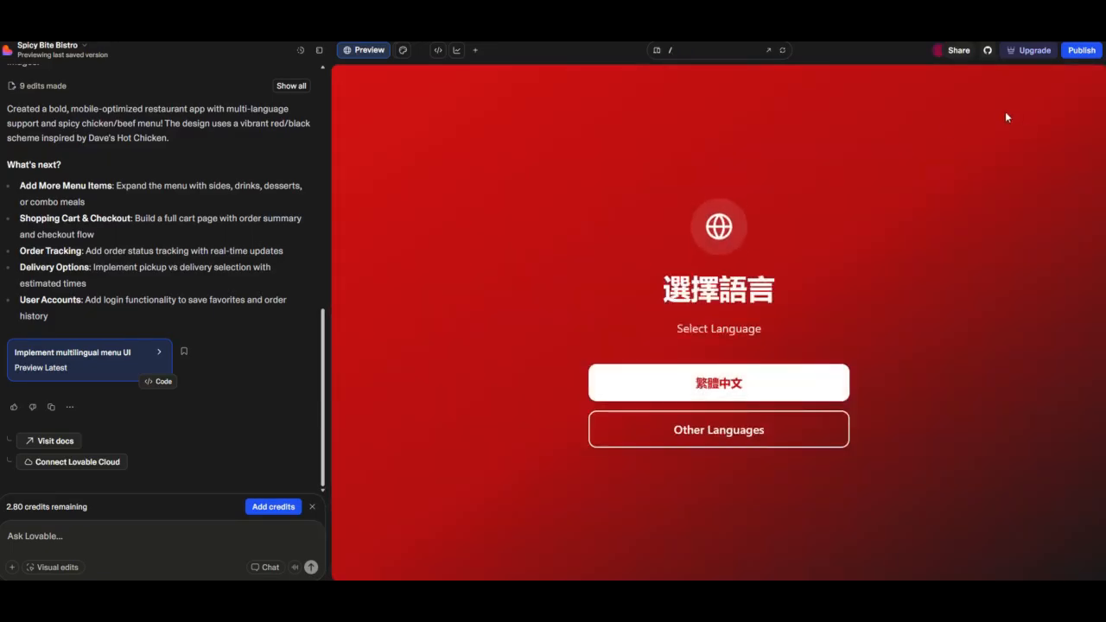
# Step: Revisit the Spanish menu briefly, return to the language selection page and bring up the Other Languages list again
pyautogui.click(724, 433)
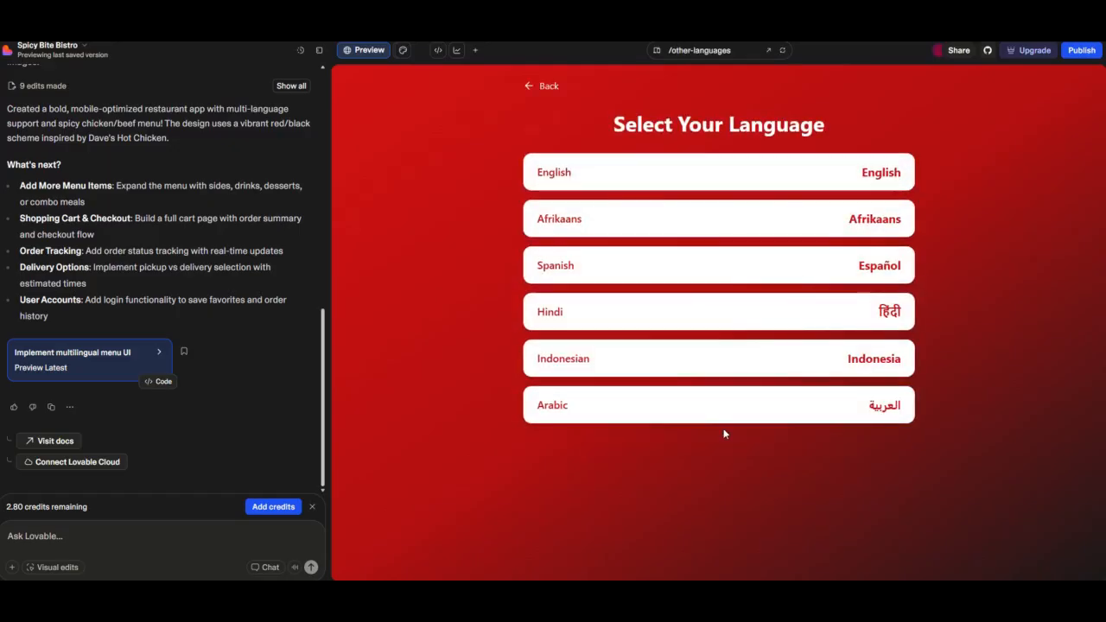
pyautogui.click(709, 276)
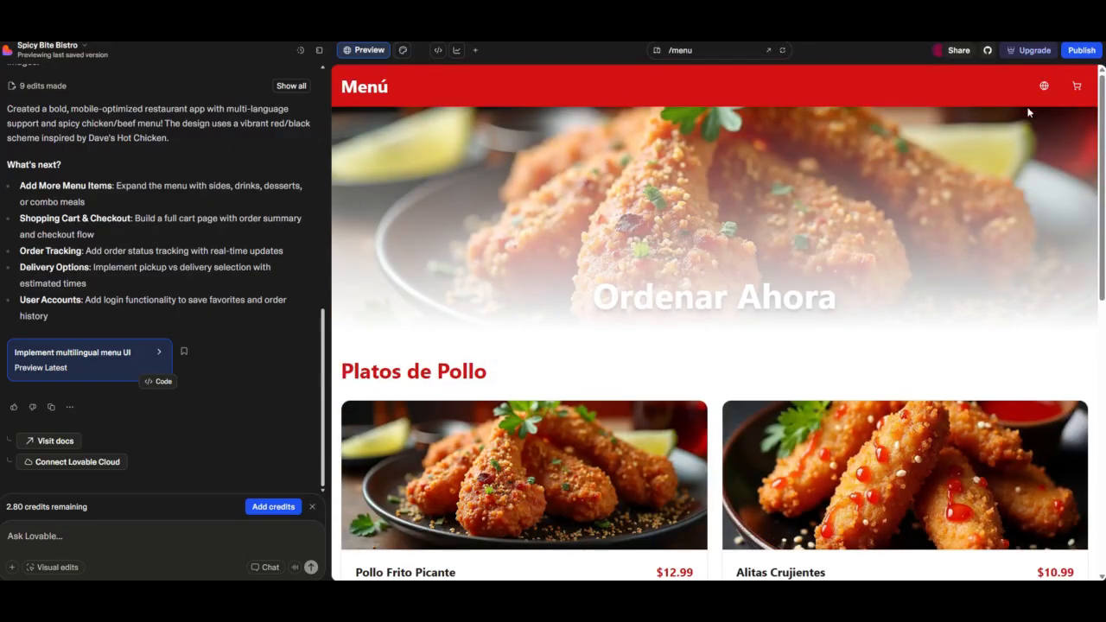
pyautogui.click(1042, 87)
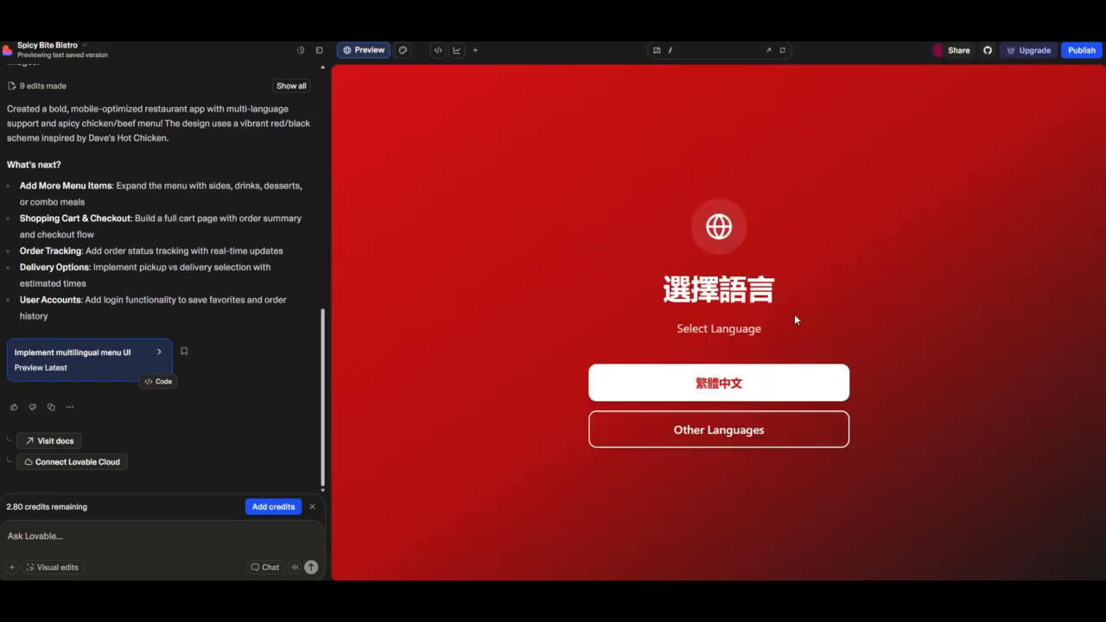
pyautogui.click(720, 436)
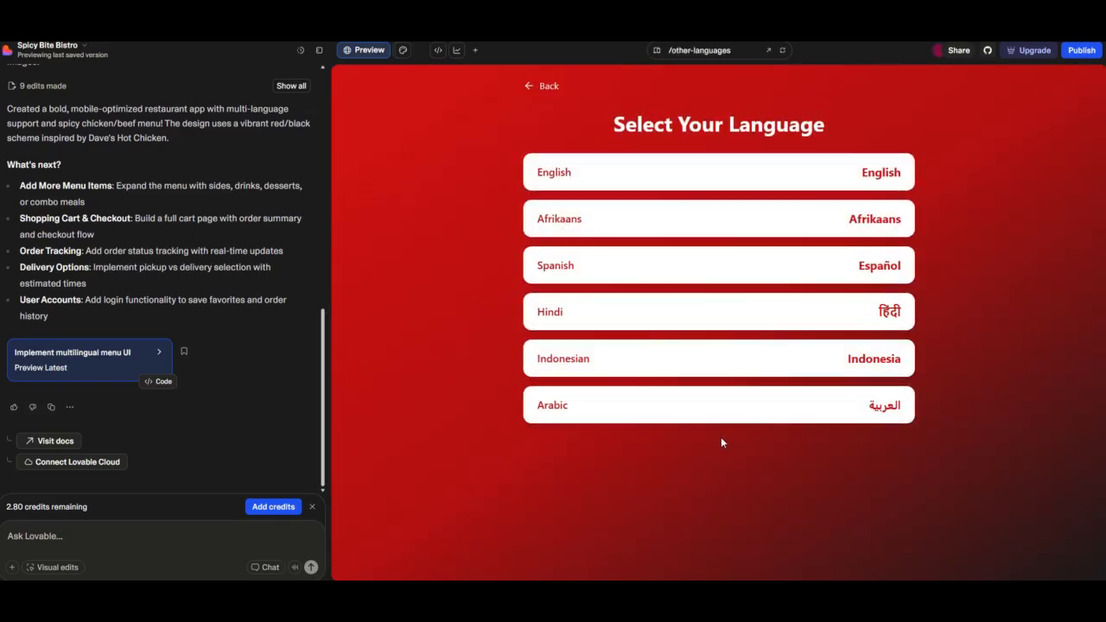
# Step: Open the Arabic menu from the other languages, review its chicken and beef dishes and contact section, and return to the initial language selection page
pyautogui.click(716, 418)
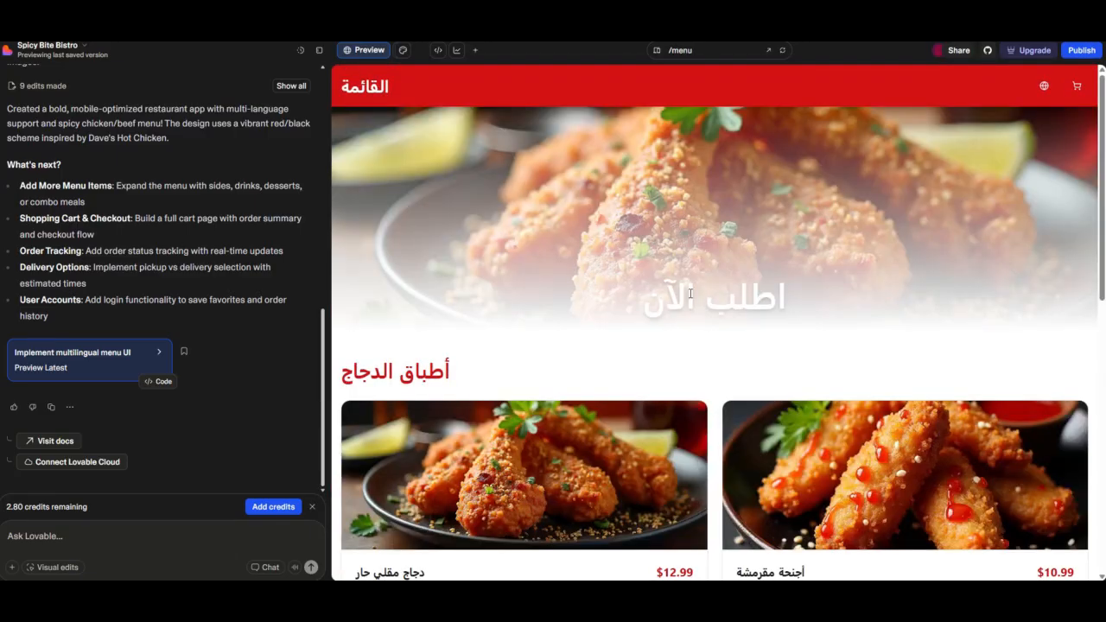
pyautogui.scroll(-3, 744, 288)
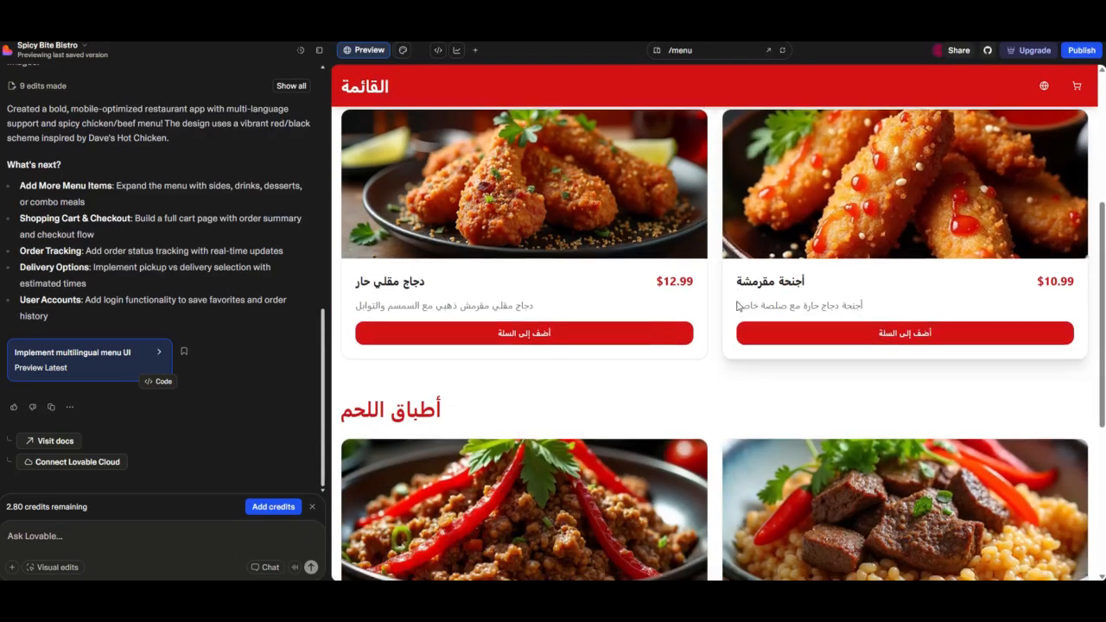
pyautogui.scroll(-4, 819, 309)
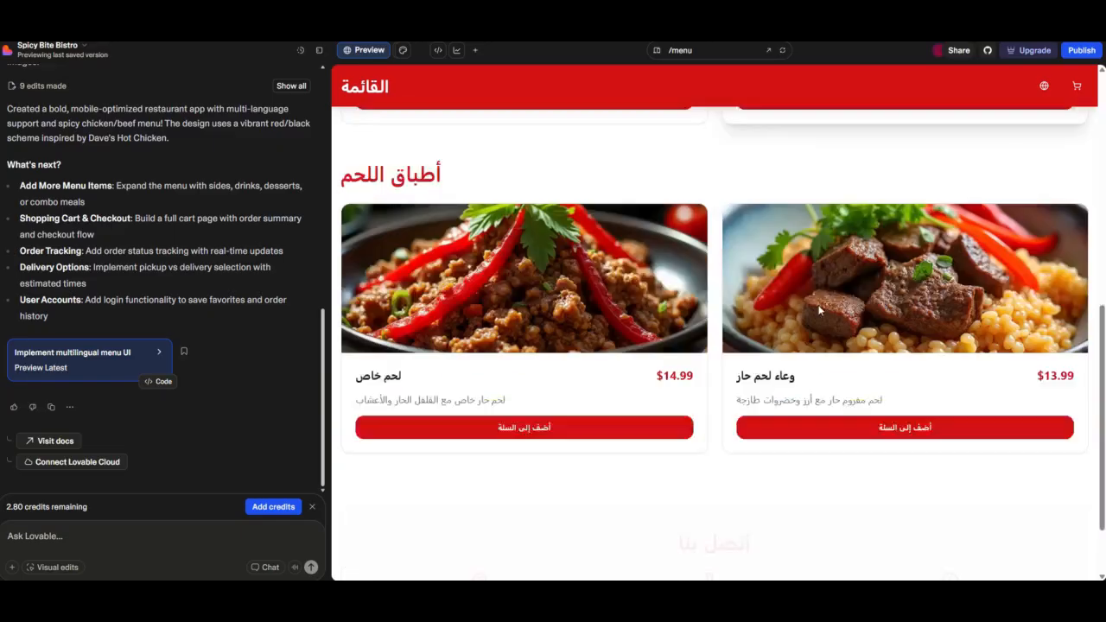
pyautogui.scroll(7, 800, 276)
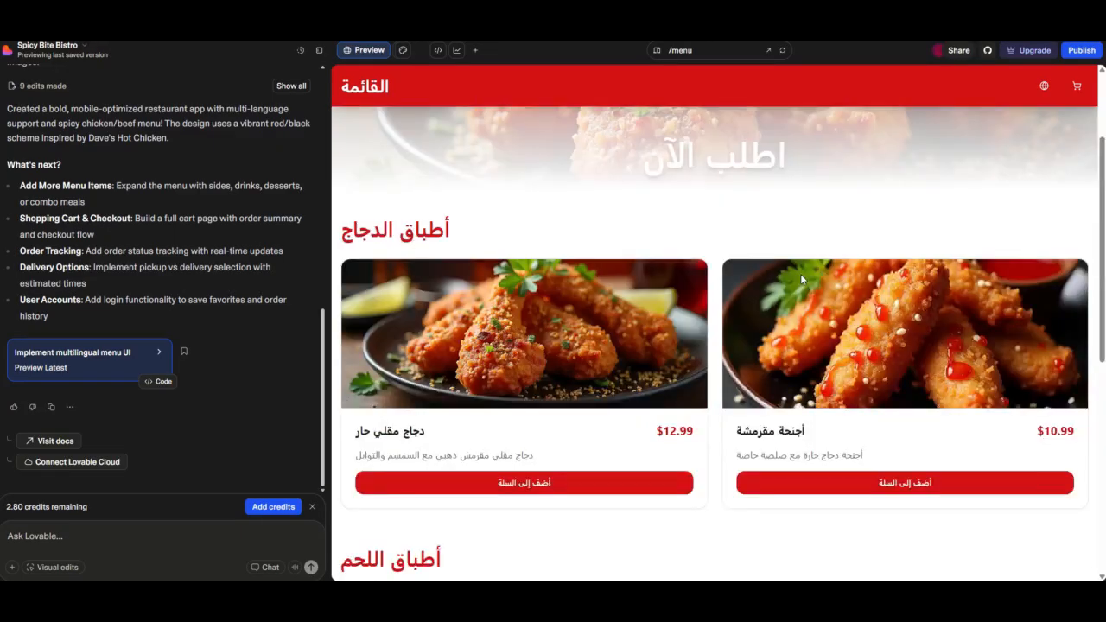
pyautogui.scroll(-2, 631, 458)
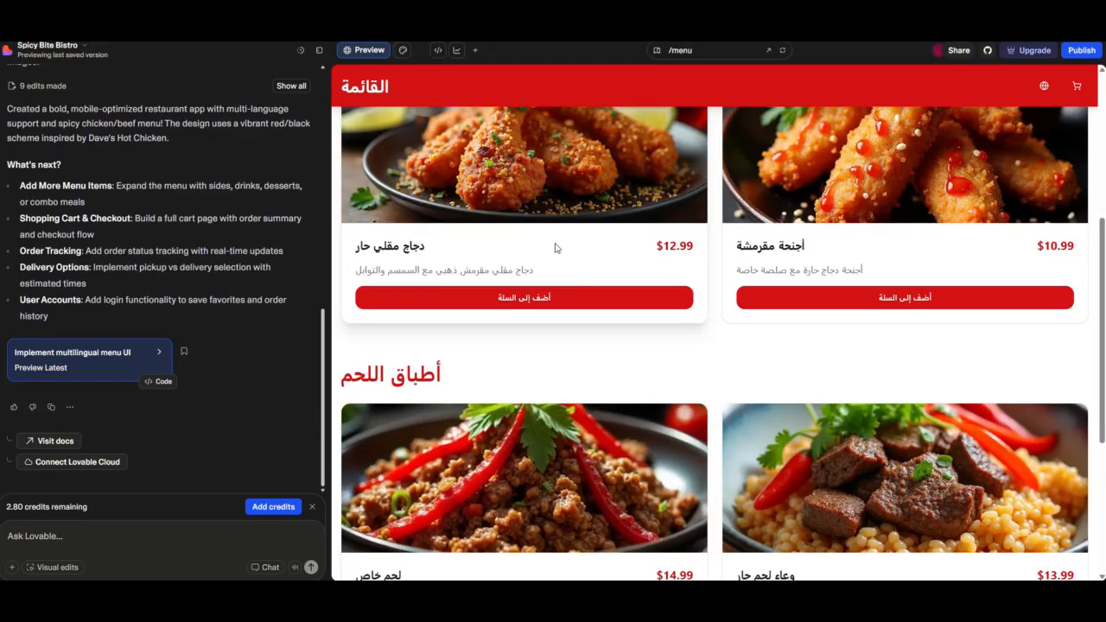
pyautogui.scroll(-3, 576, 311)
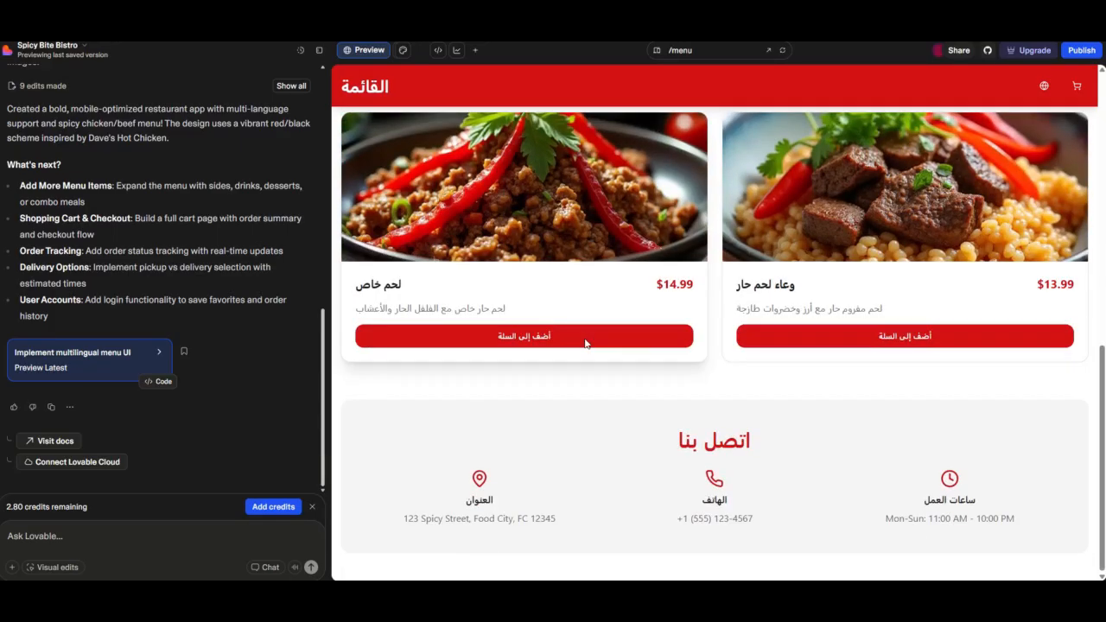
pyautogui.scroll(6, 578, 173)
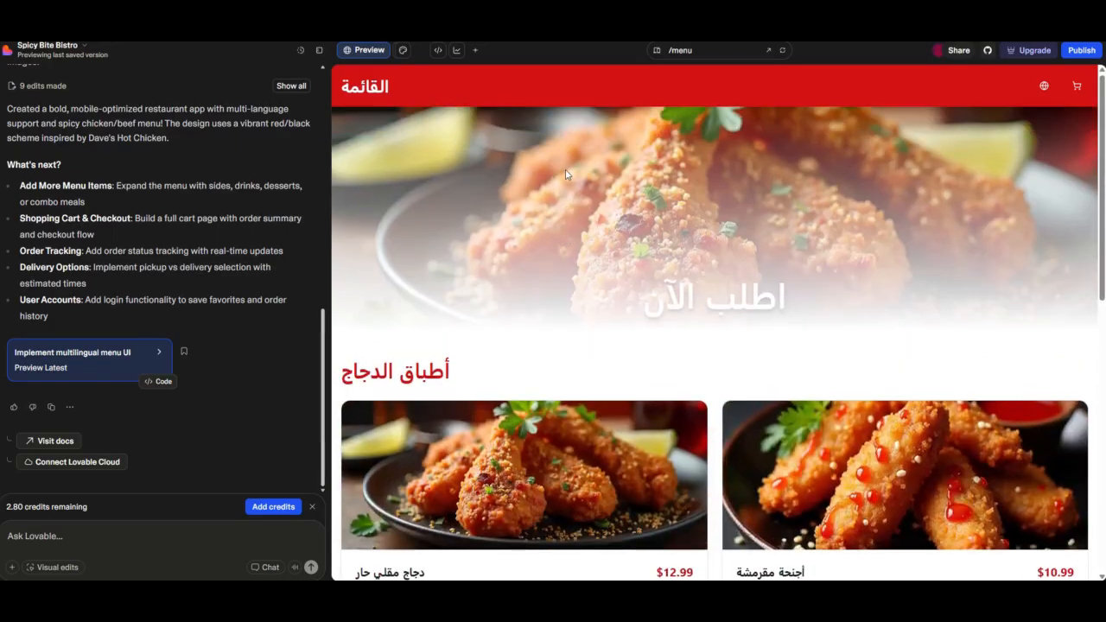
pyautogui.rightClick(940, 87)
pyautogui.click(879, 99)
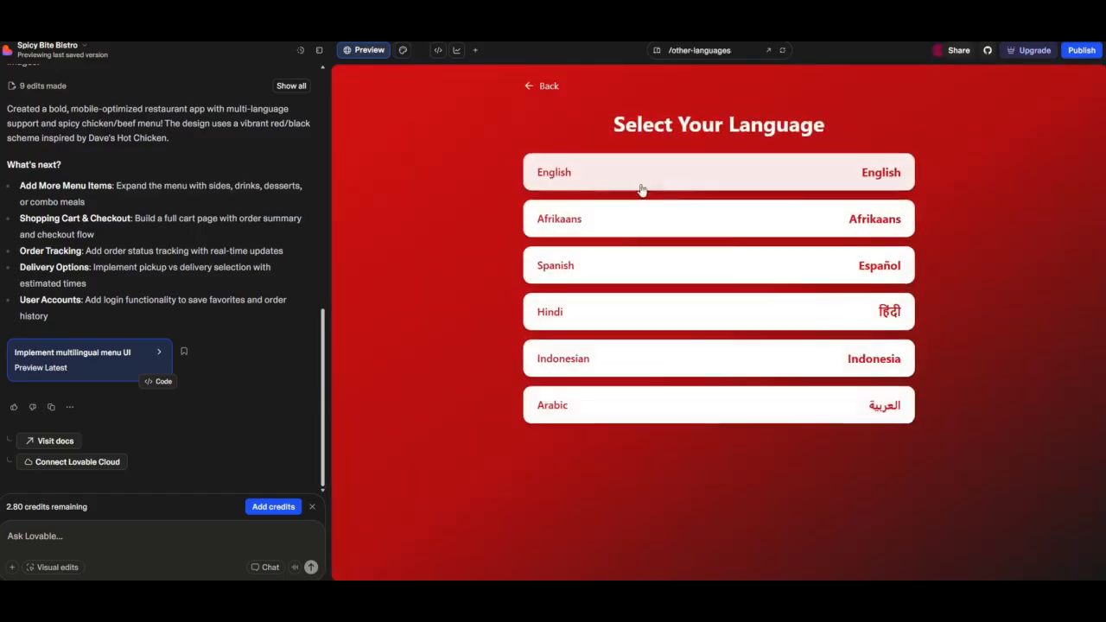
pyautogui.click(529, 87)
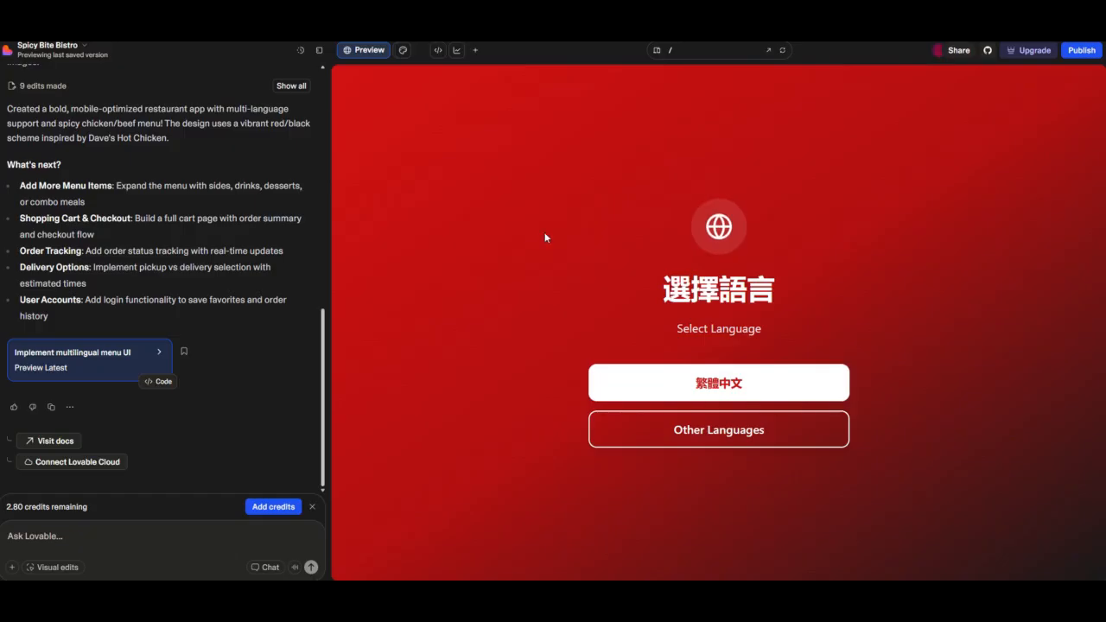